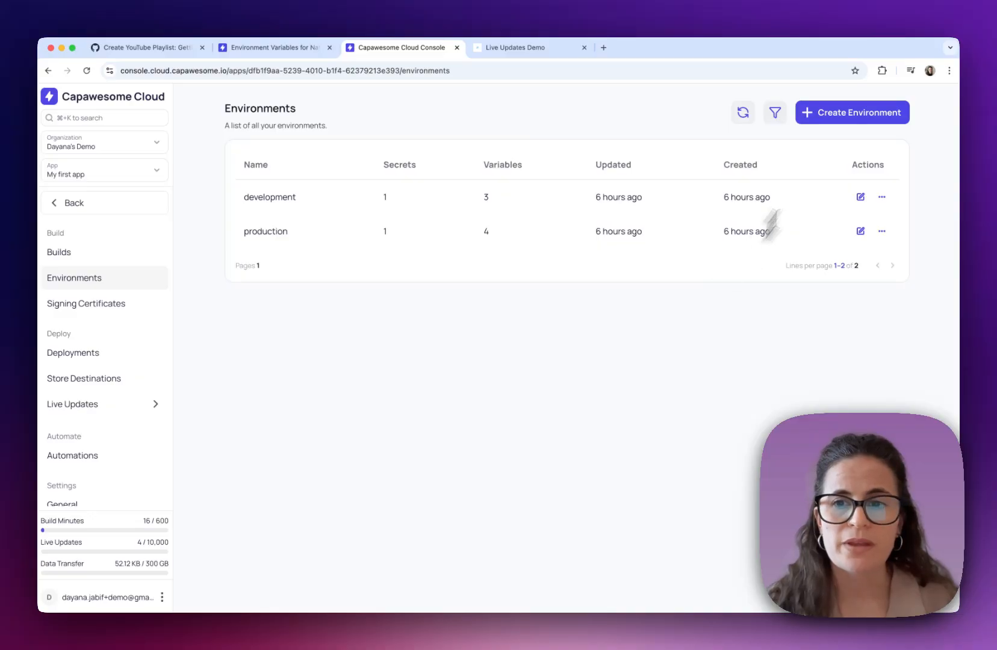
- Create a new environment named staging
click(844, 119)
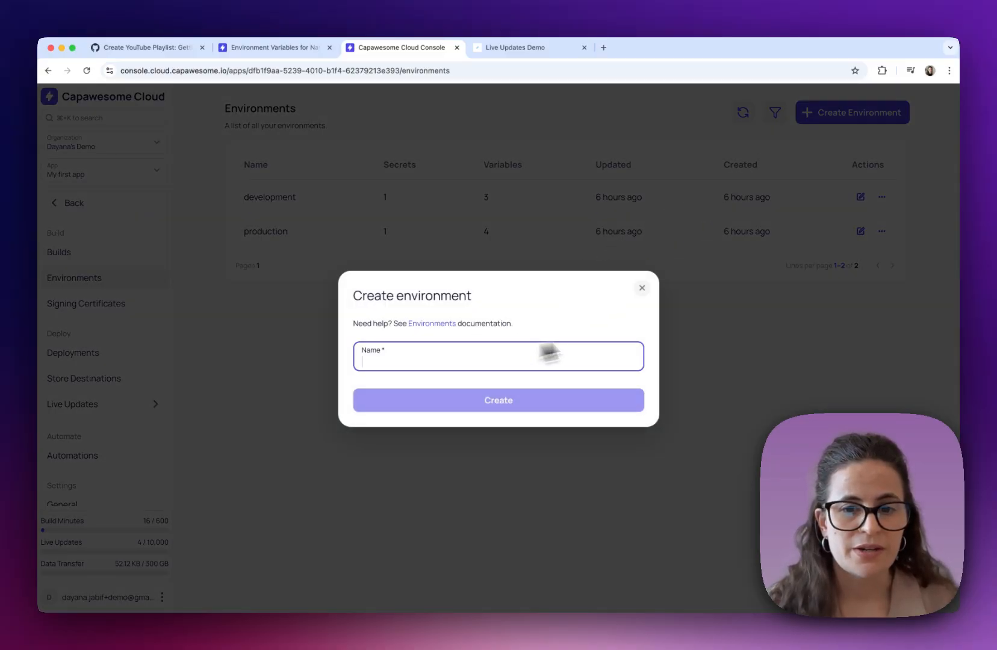
text(staging)
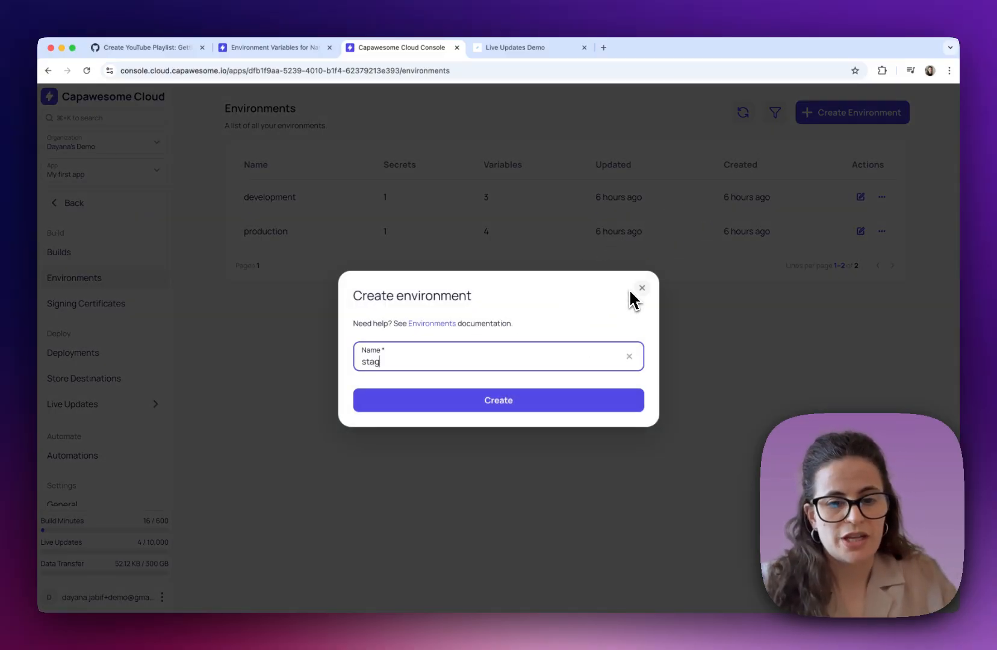
click(566, 408)
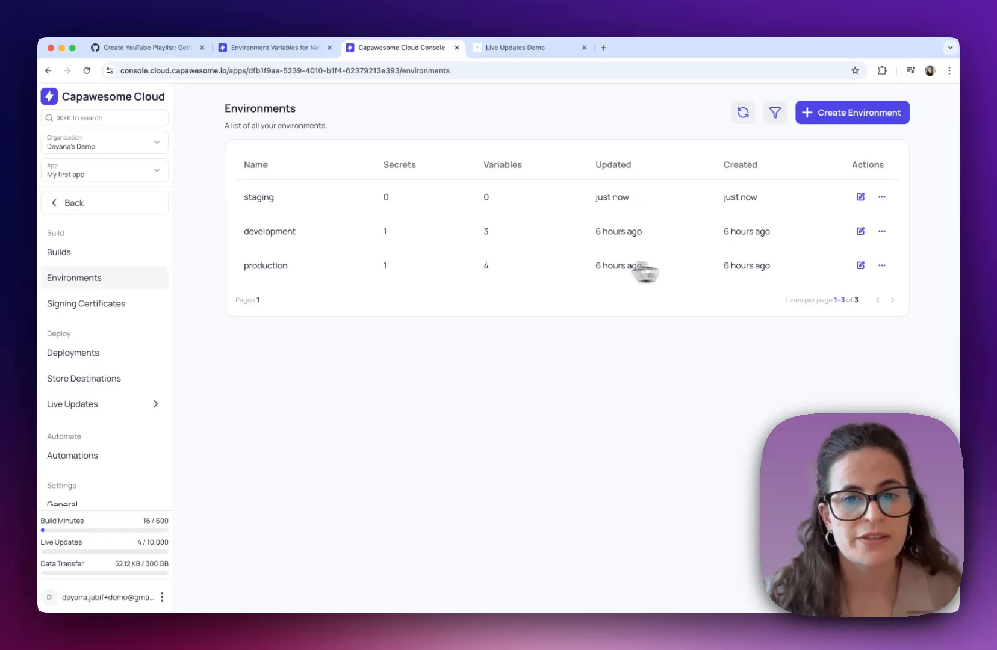
- Review the variables of the development environment and then those of the production environment, returning to the environments list
click(881, 234)
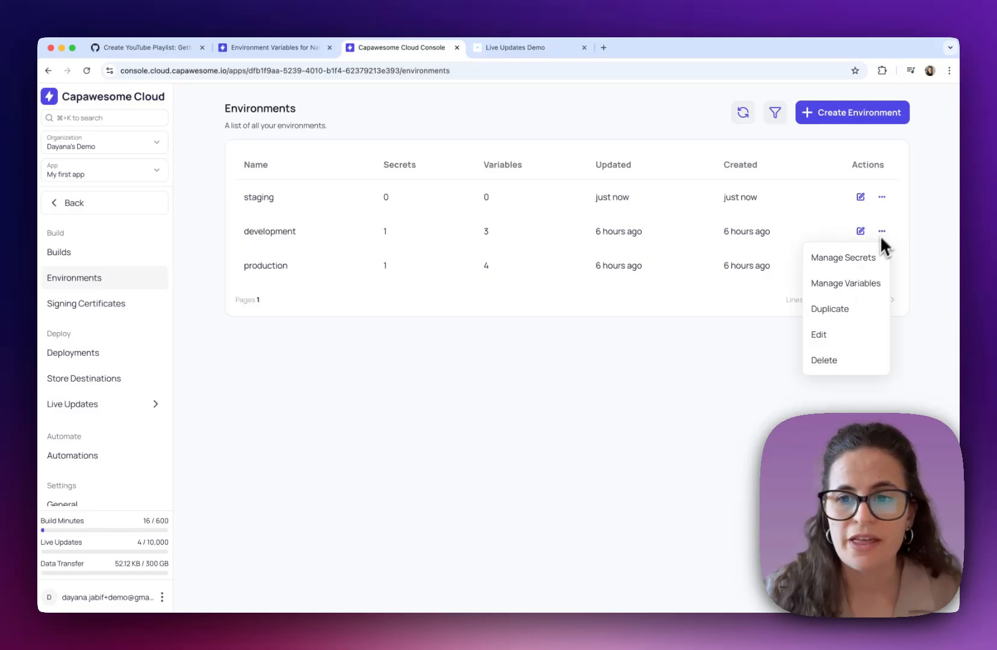
click(869, 286)
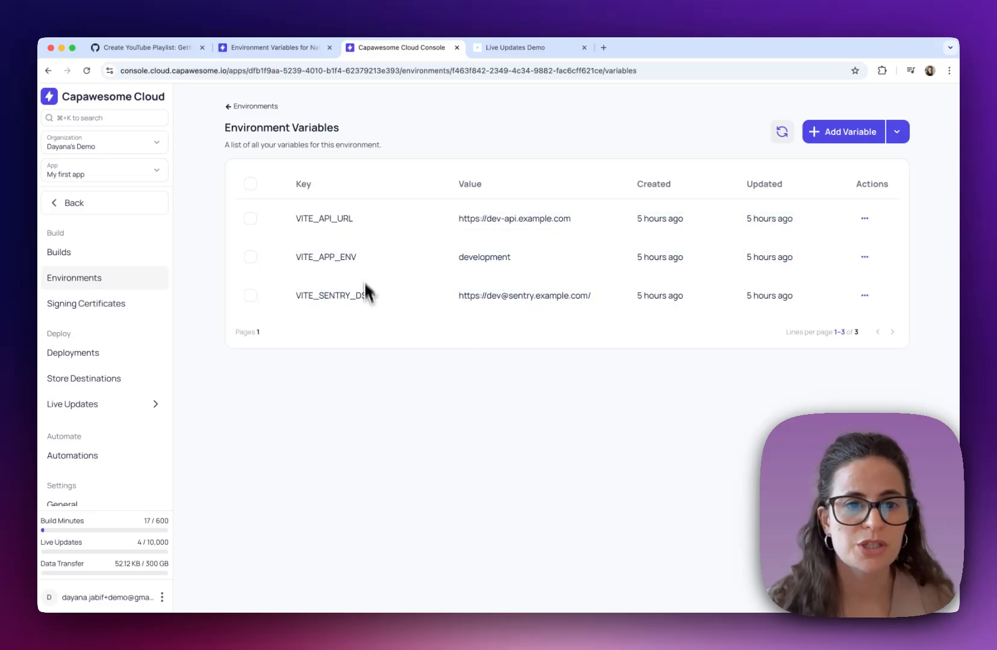
click(231, 106)
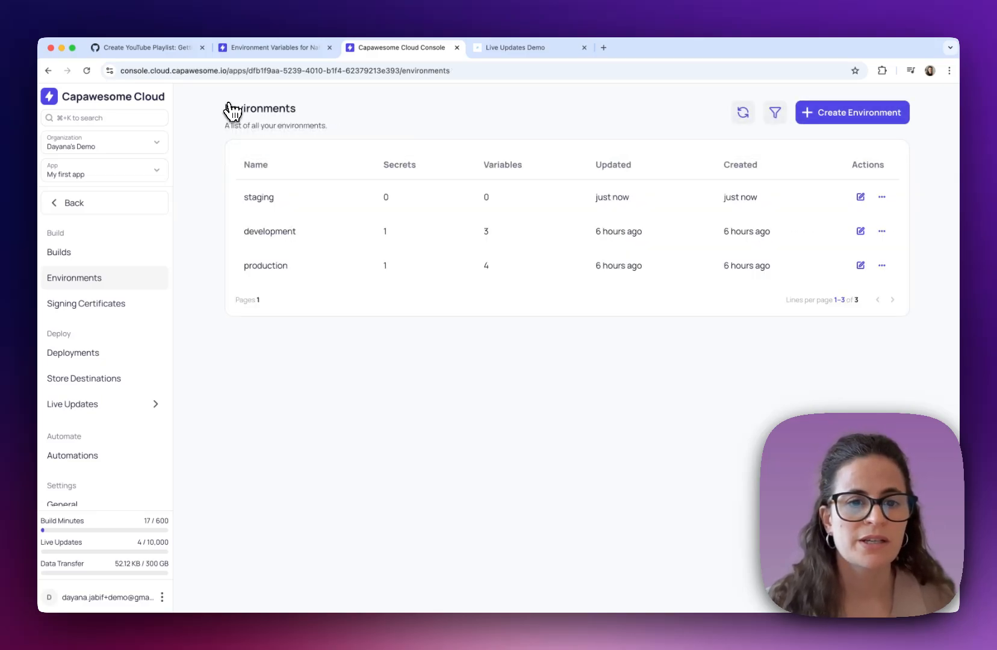
click(881, 265)
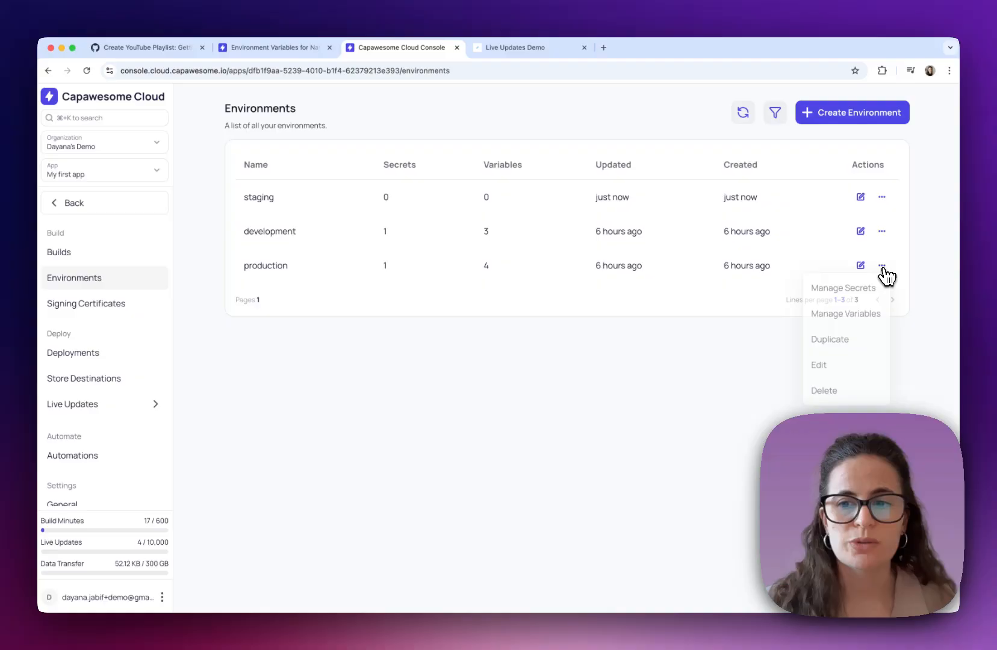
click(857, 320)
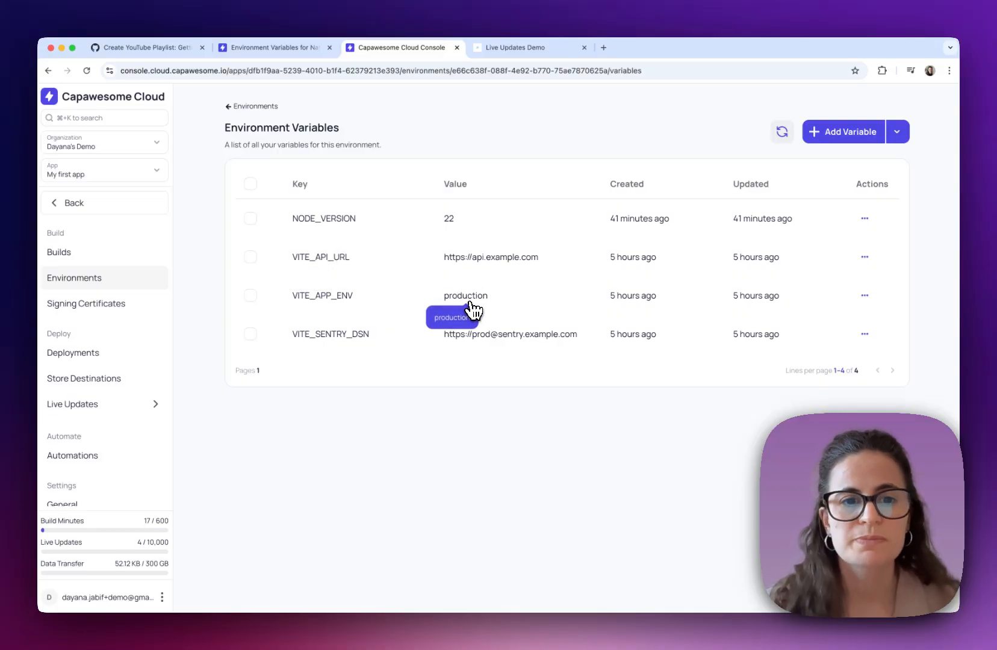
click(230, 107)
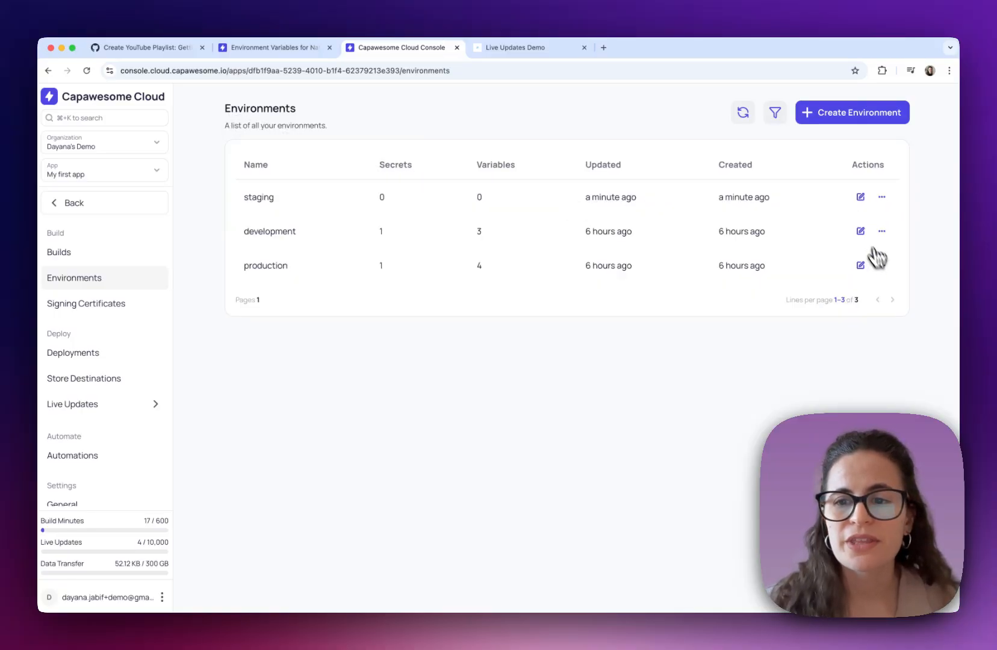
- View the secrets of the production environment and return to the environments list
click(881, 265)
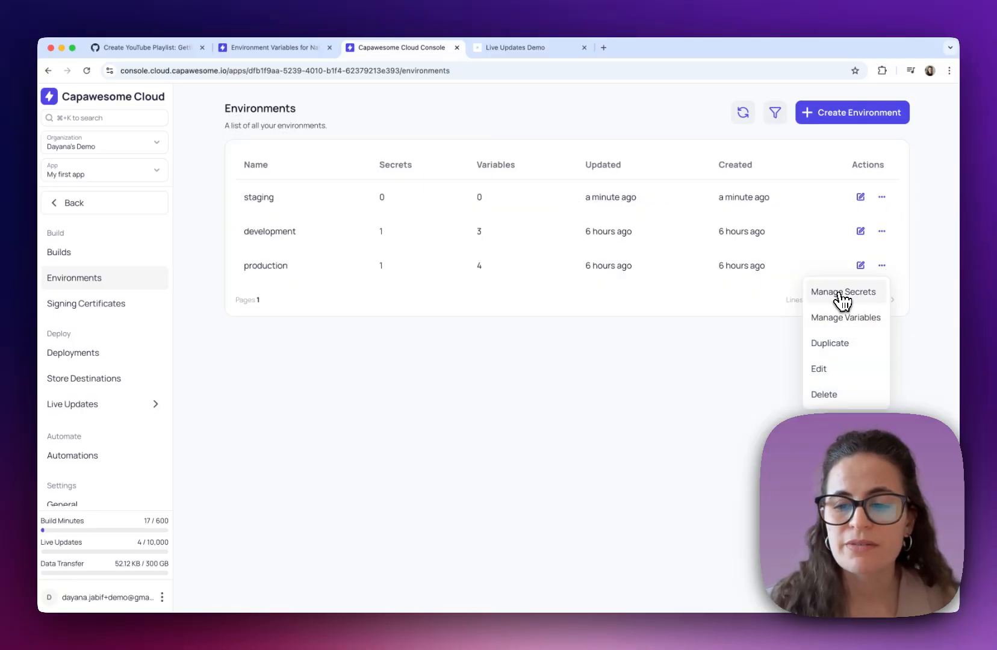
click(842, 295)
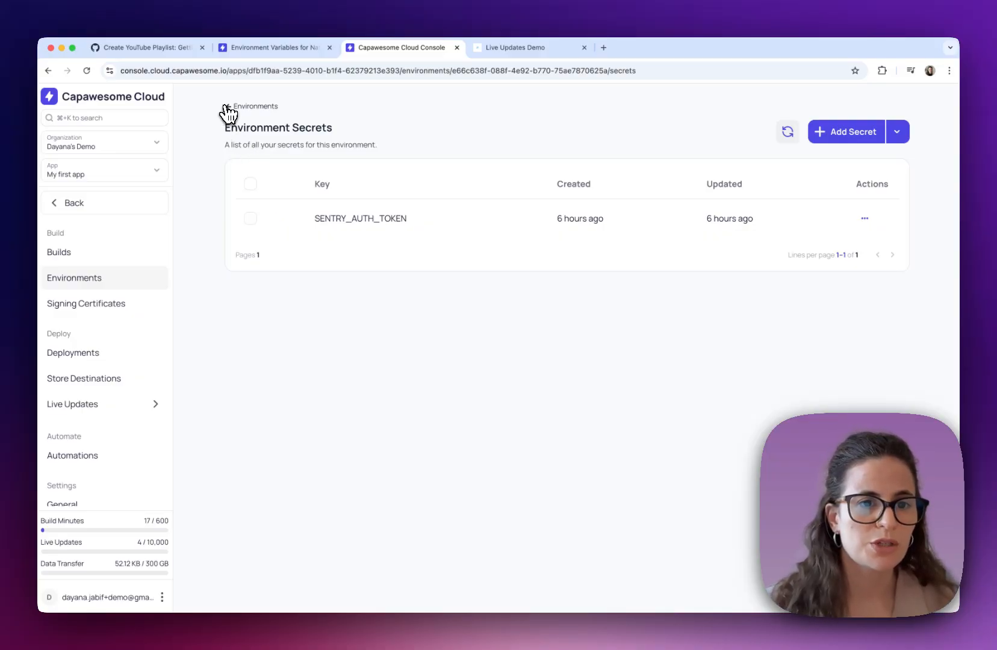
click(227, 106)
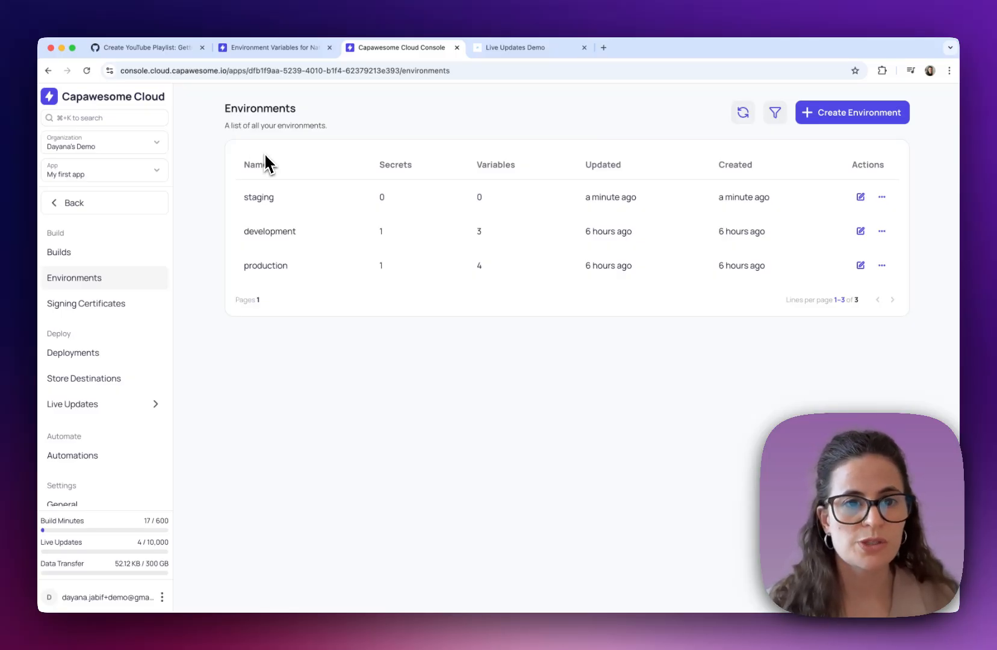
- Switch to the Capawesome environments documentation and read the Default Environment section with its automatically set build variables
click(252, 53)
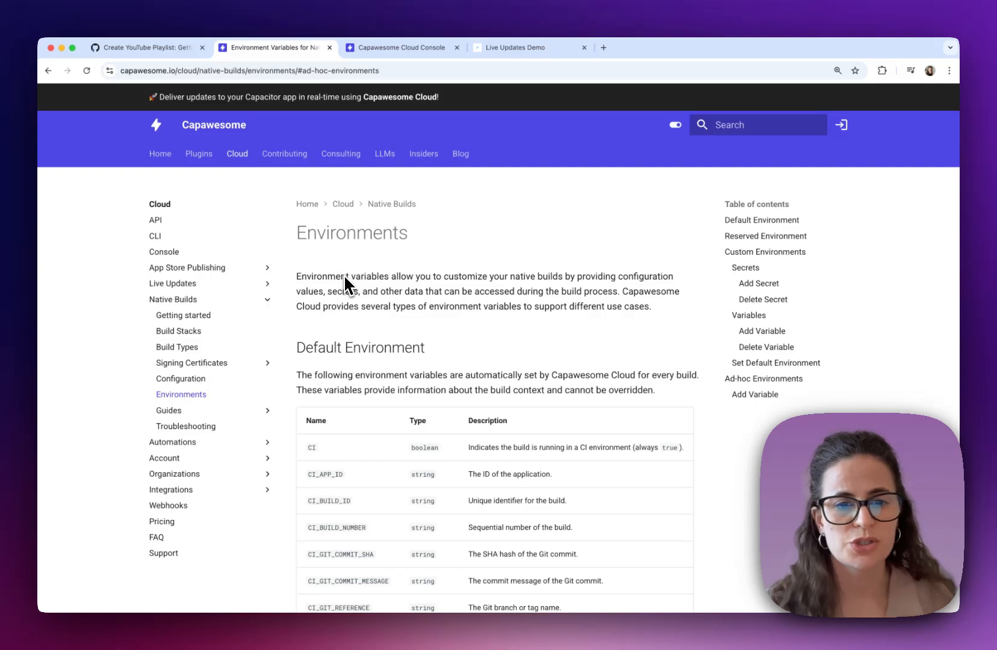
scroll(343, 274, down, 5)
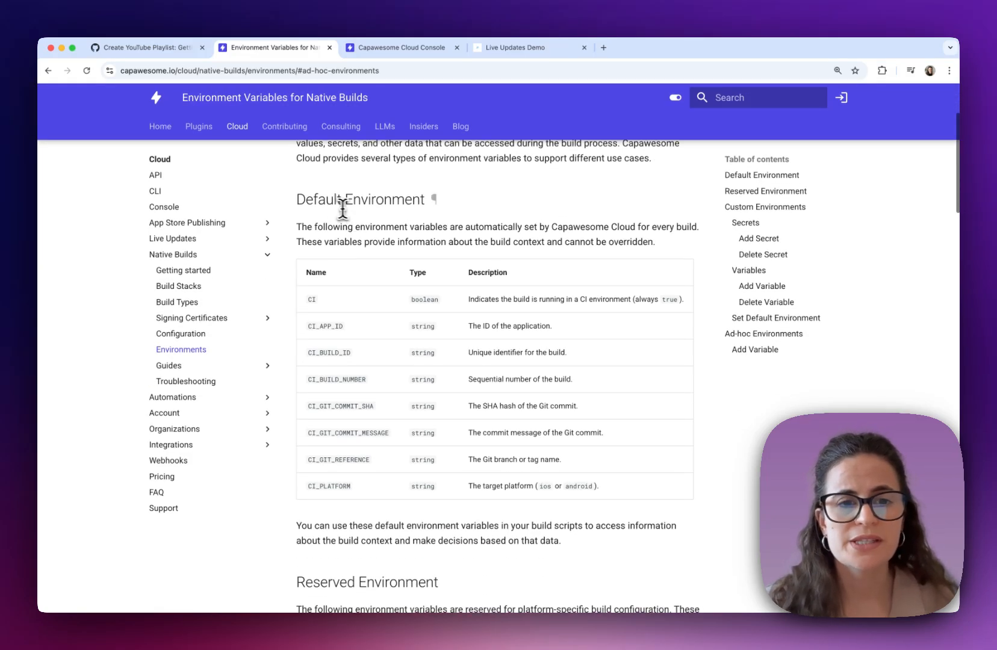
drag(293, 201, 437, 210)
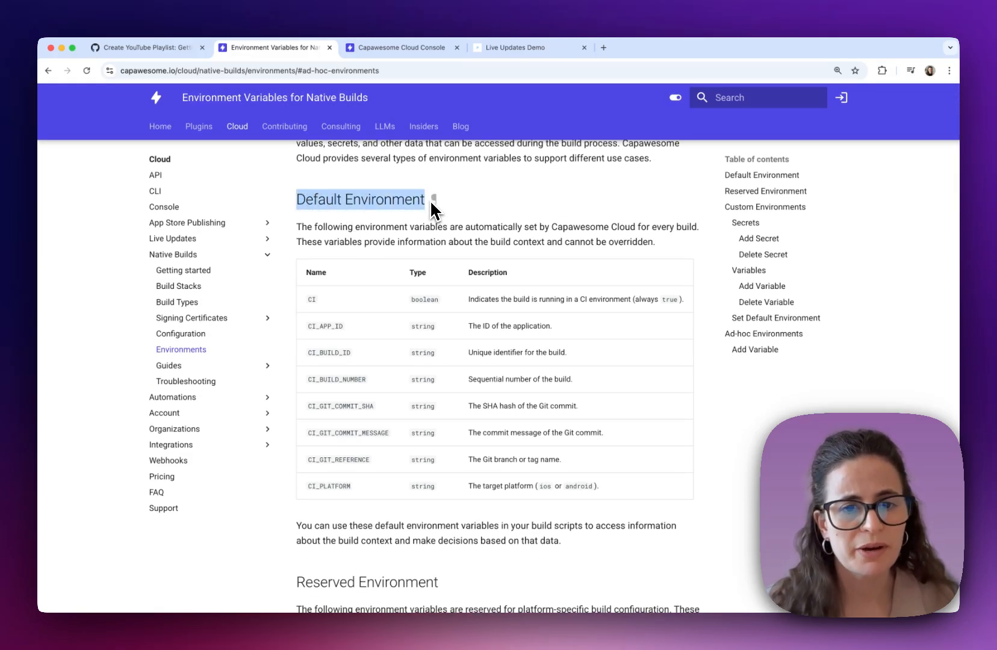
scroll(431, 203, down, 1)
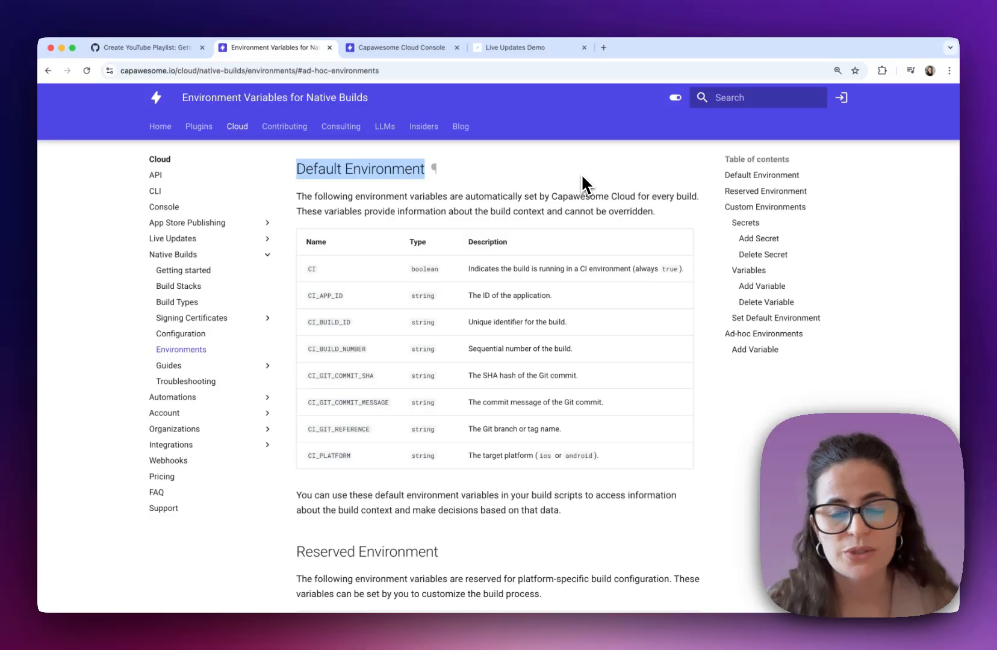
scroll(372, 456, down, 2)
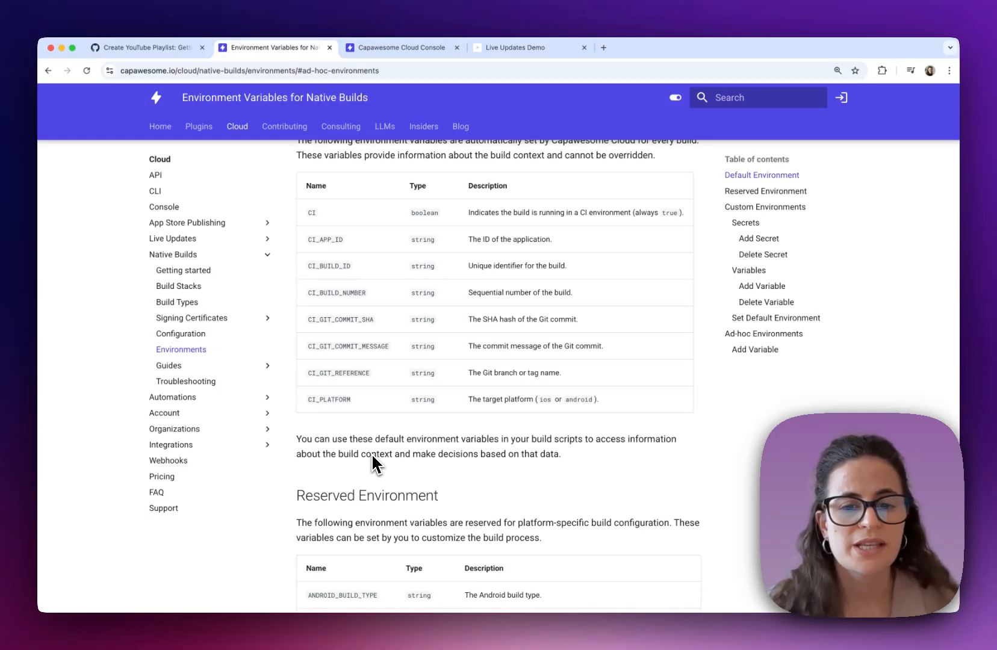
- Examine the Reserved Environment variables in the documentation, focusing on NODE_VERSION, JAVA_VERSION and XCODE_VERSION
scroll(371, 453, down, 10)
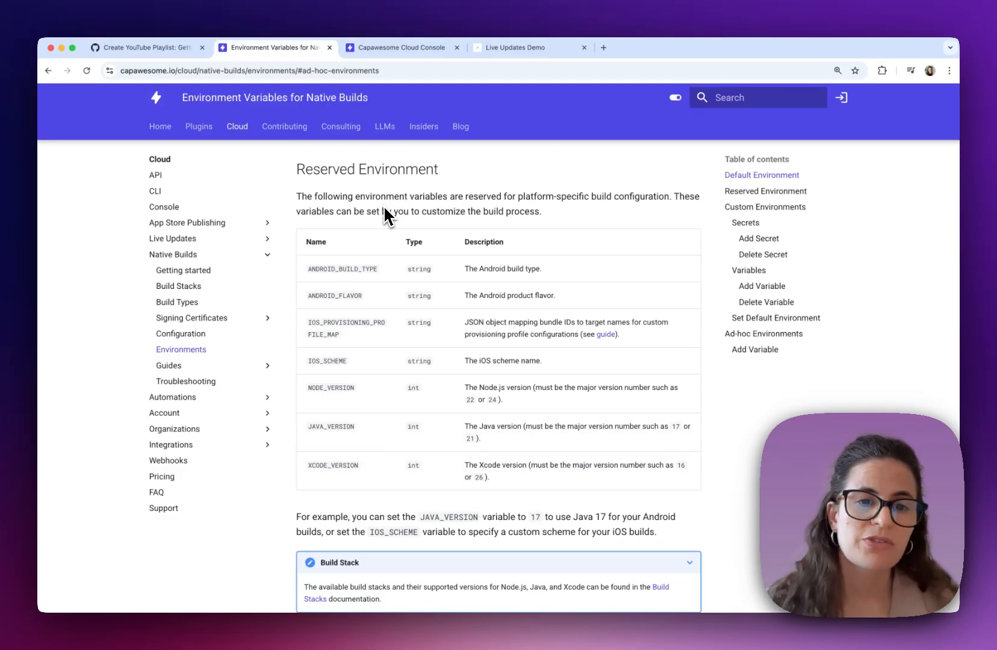
double_click(326, 388)
double_click(322, 428)
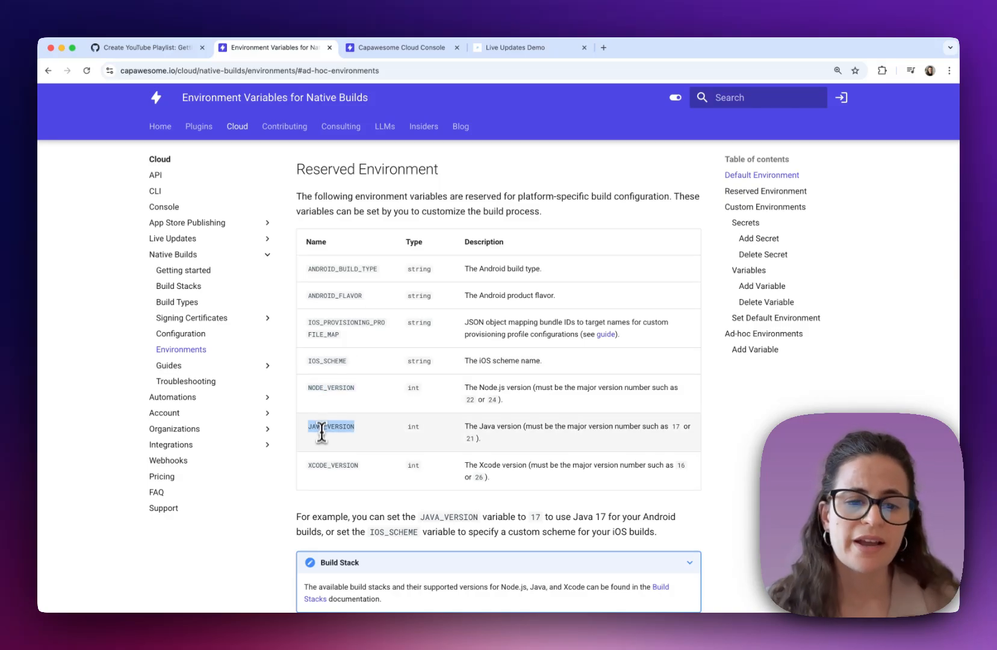
double_click(319, 466)
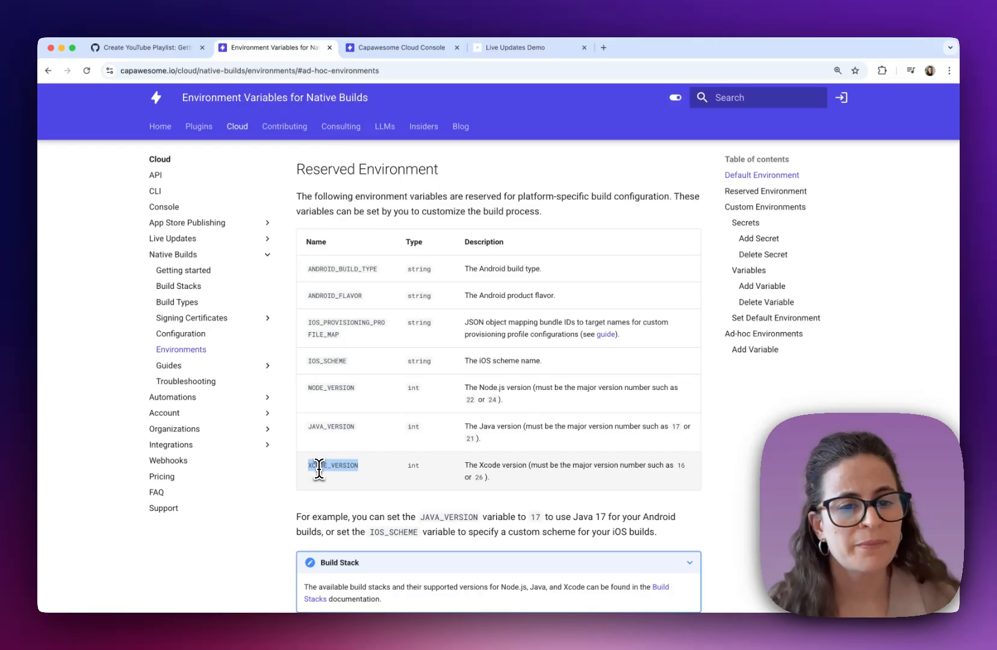
click(316, 501)
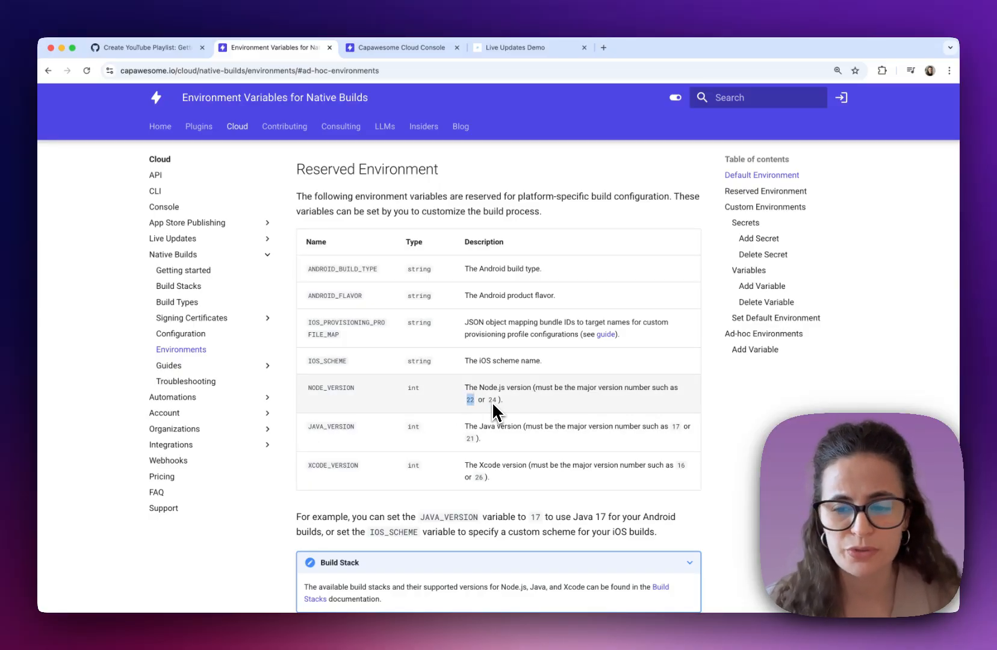
- Back in the Capawesome Cloud Console, check the production variables for NODE_VERSION and compare them with the development variables
click(389, 48)
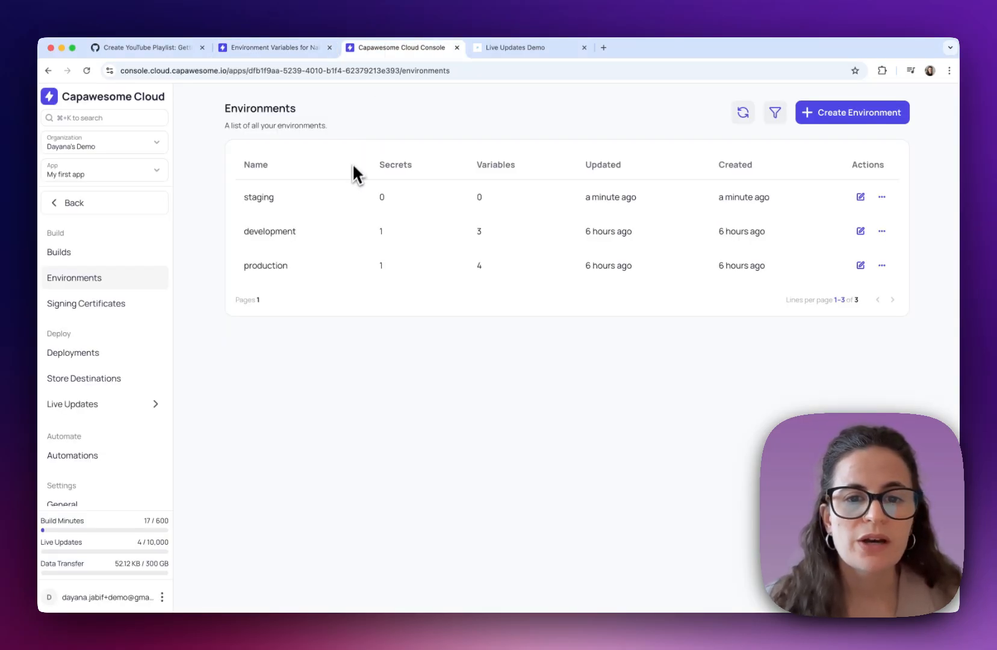
click(884, 268)
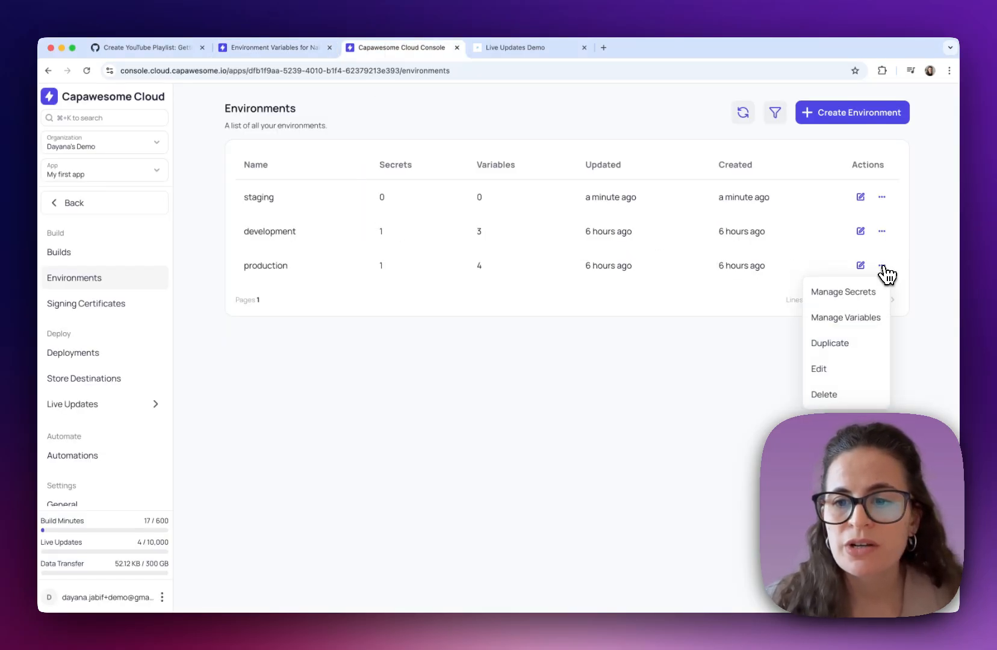
click(848, 314)
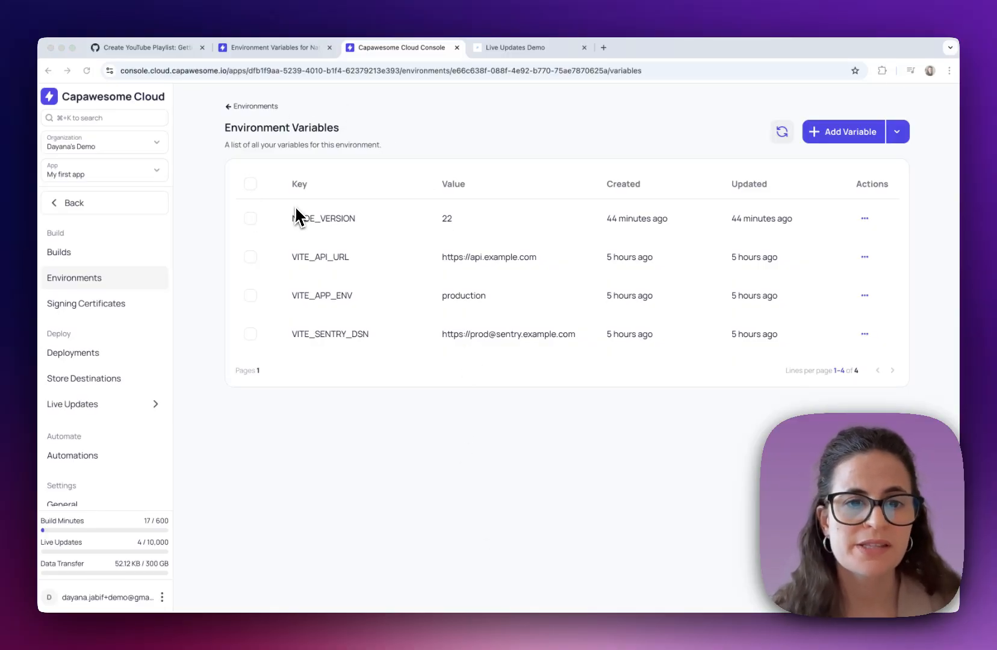
click(232, 107)
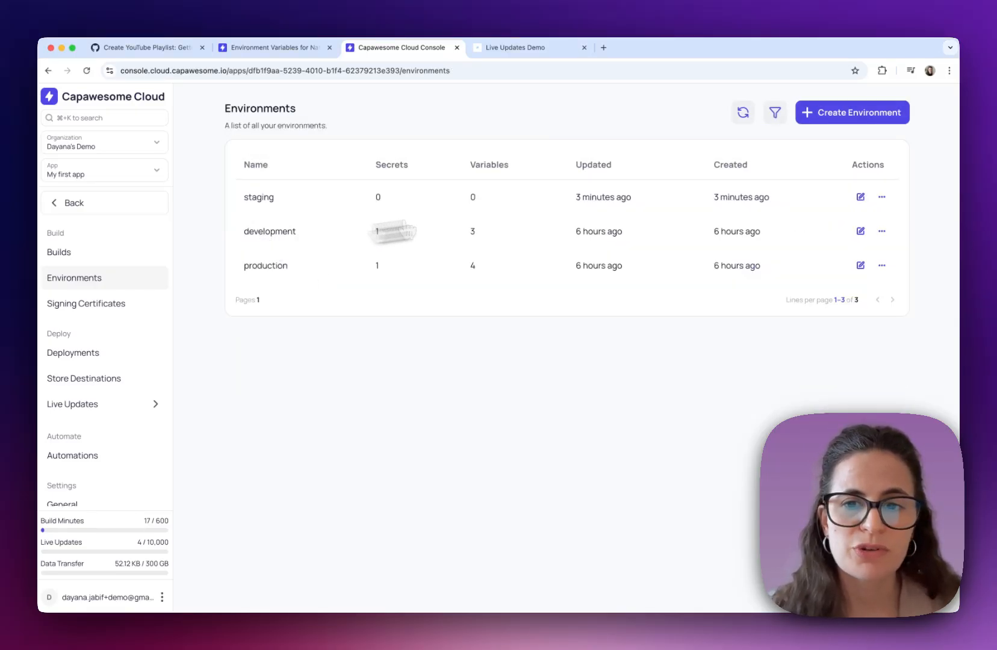
click(881, 231)
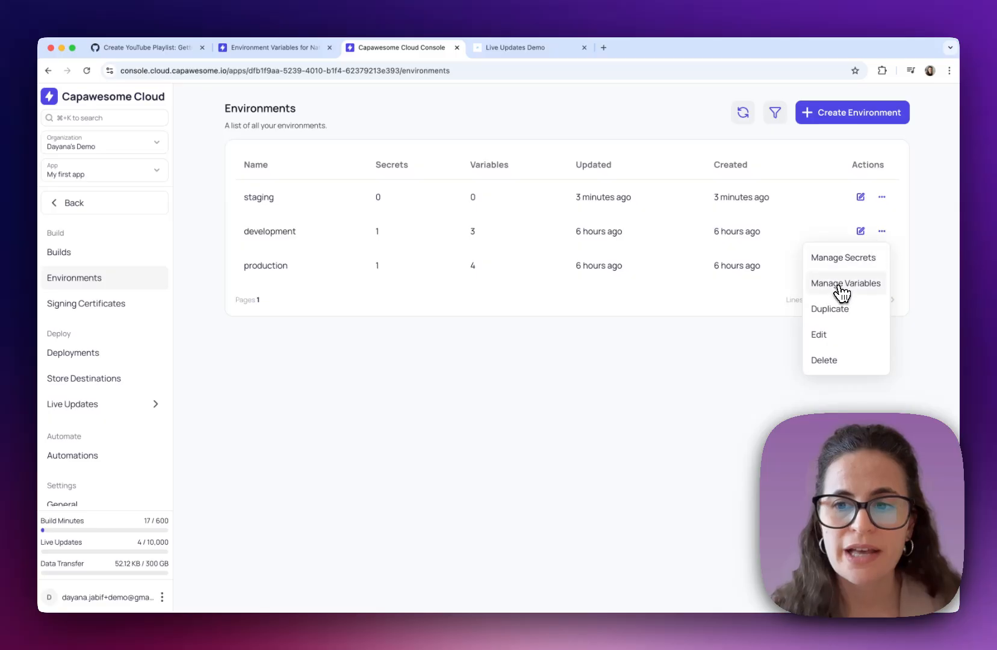
click(841, 278)
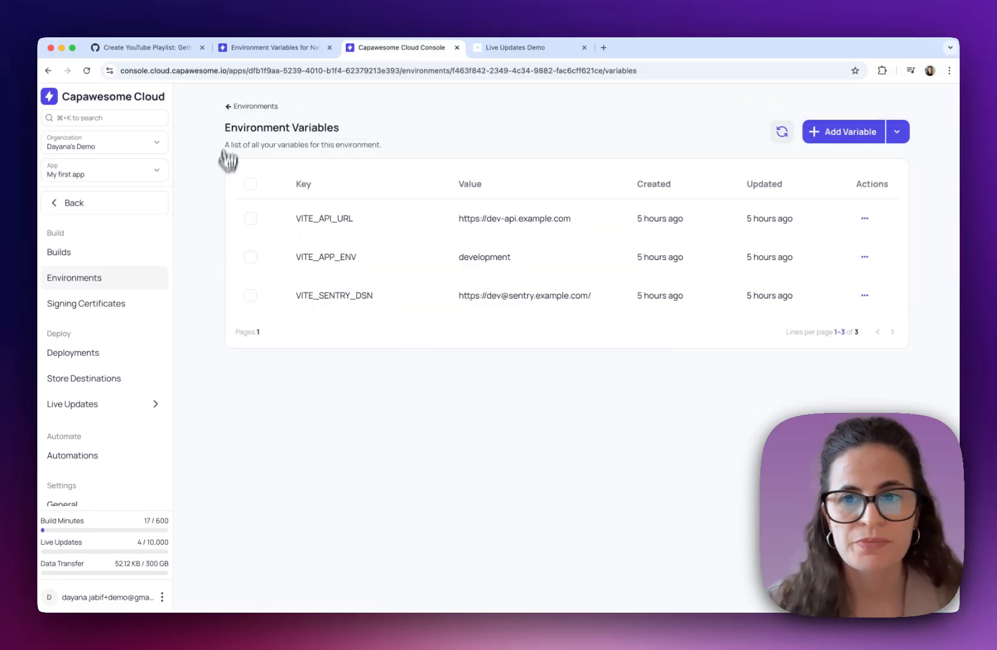
click(231, 107)
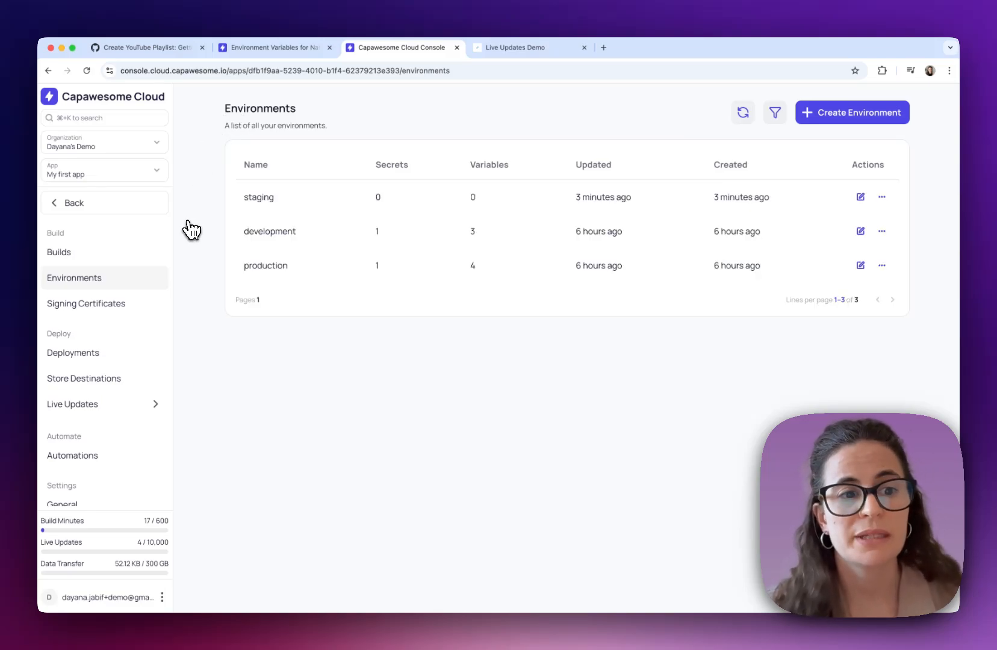
- Start a build from Git reference main for the Web platform with the macos-tahoe stack and the development environment
click(94, 259)
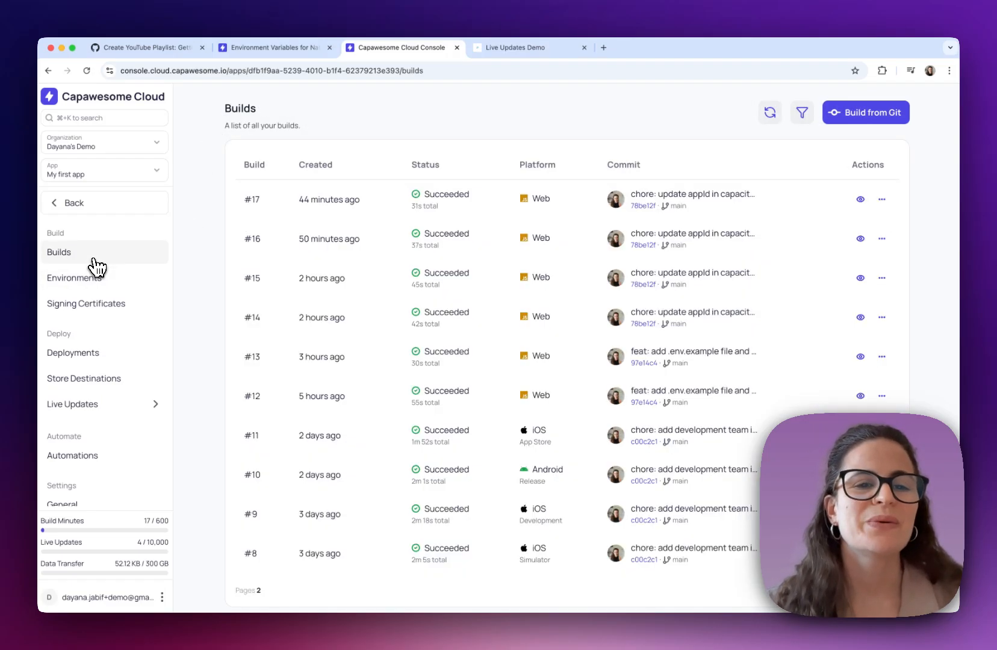
click(867, 113)
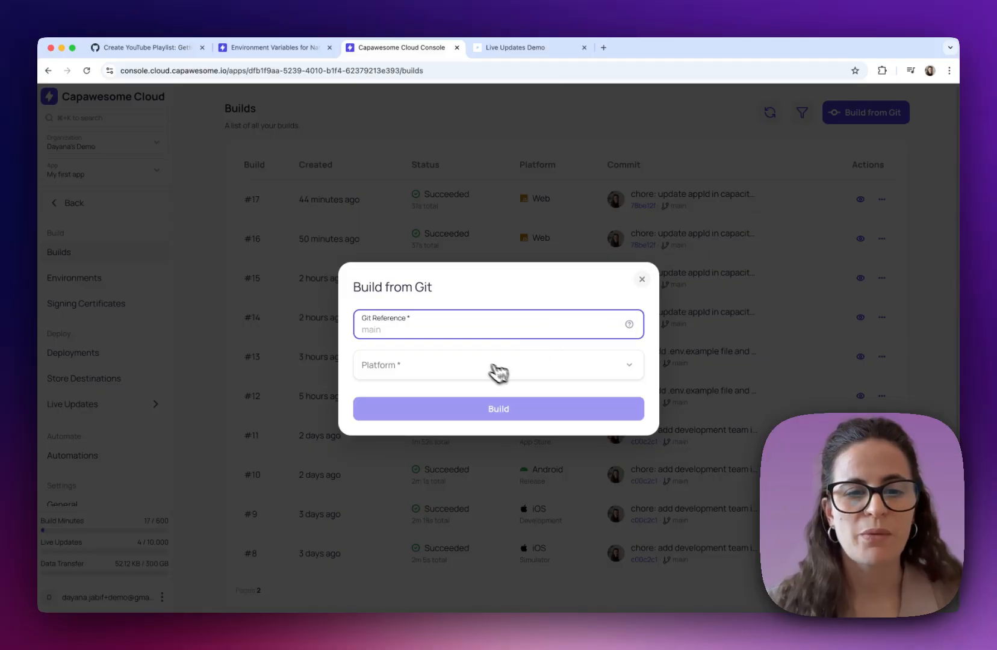
text(main)
click(447, 368)
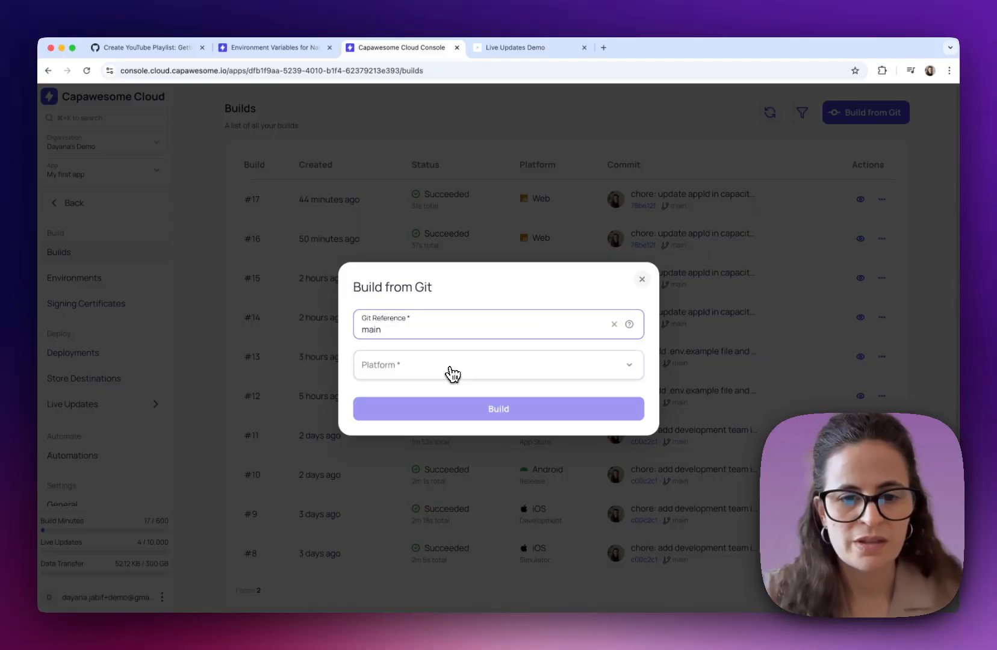
click(430, 450)
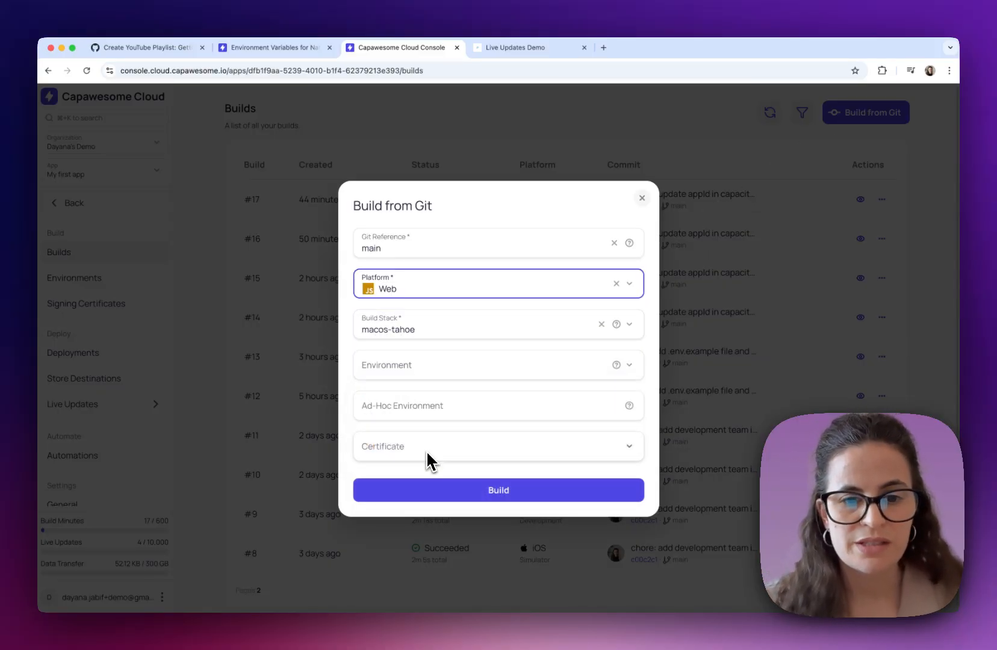
click(408, 366)
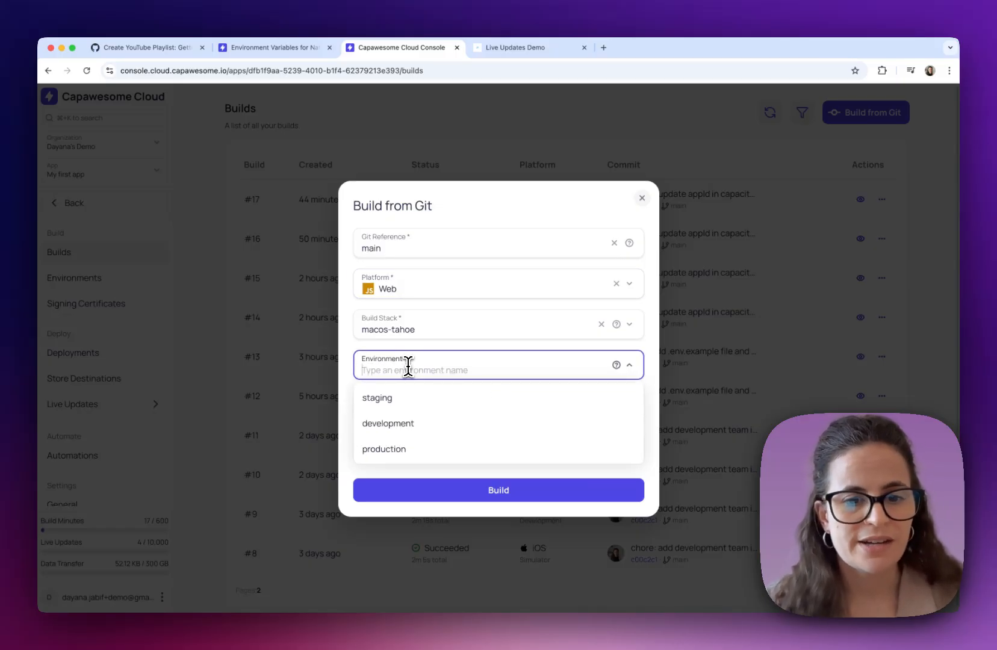
click(401, 425)
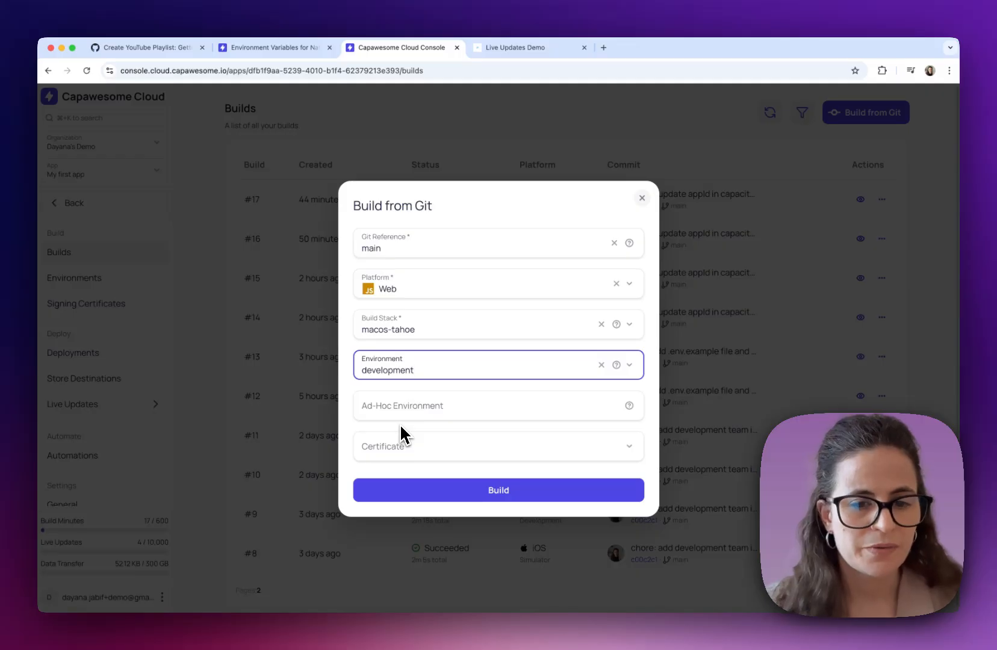
click(425, 494)
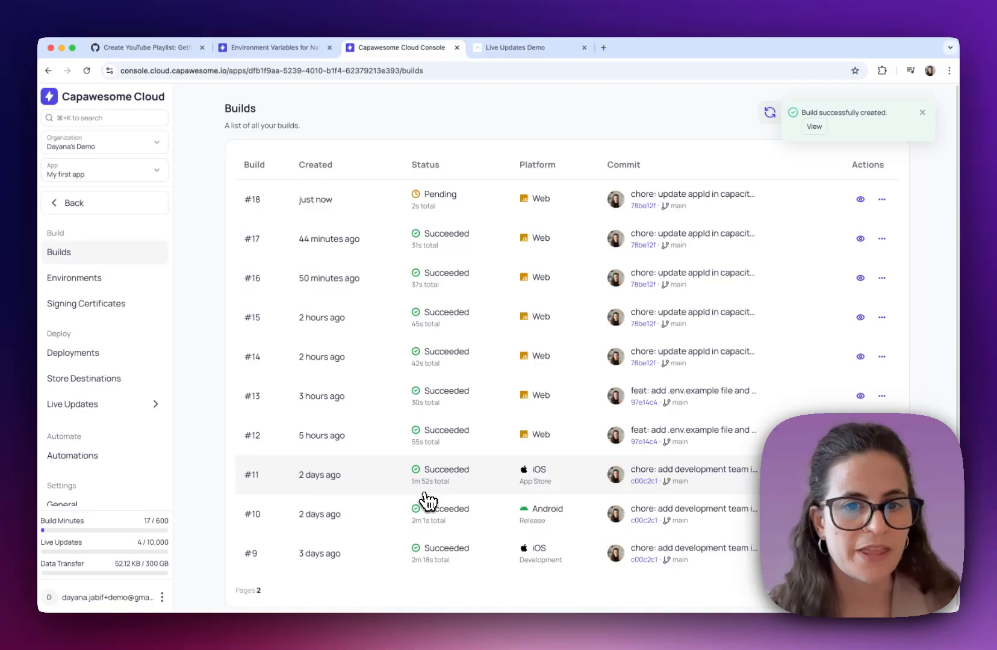
- Open the details of build #18 and bring up the Live Updates Demo app on the mirrored phone
click(466, 205)
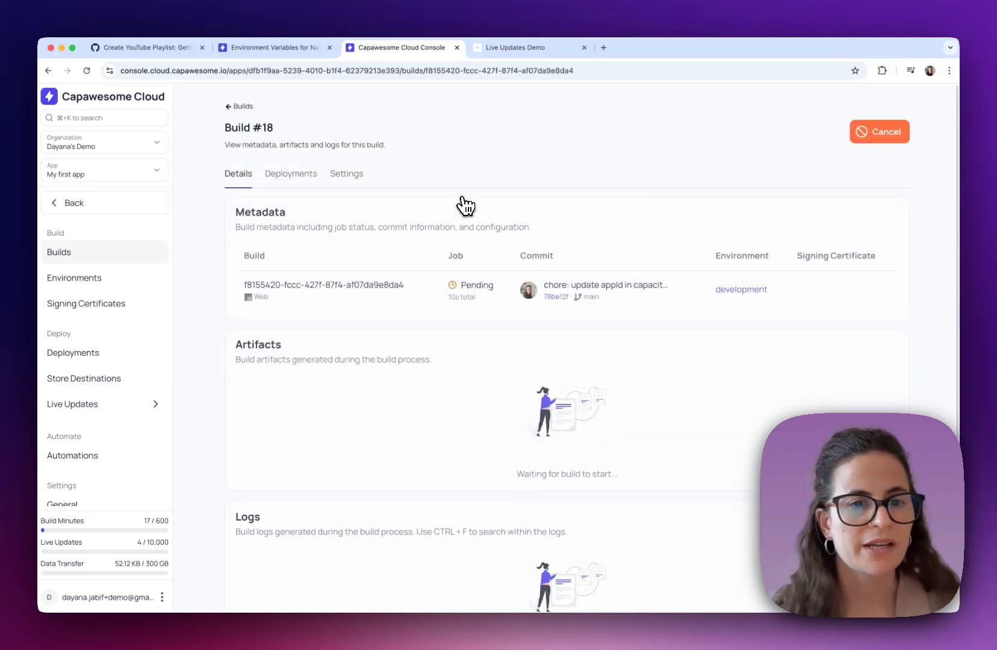
scroll(465, 205, down, 2)
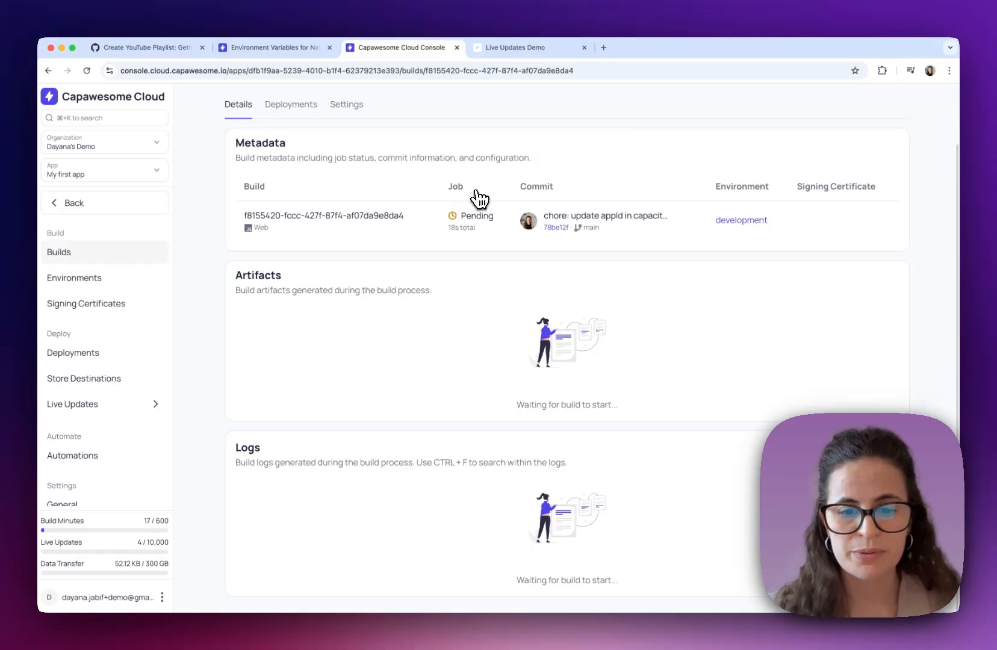
mouse_move(521, 613)
click(495, 596)
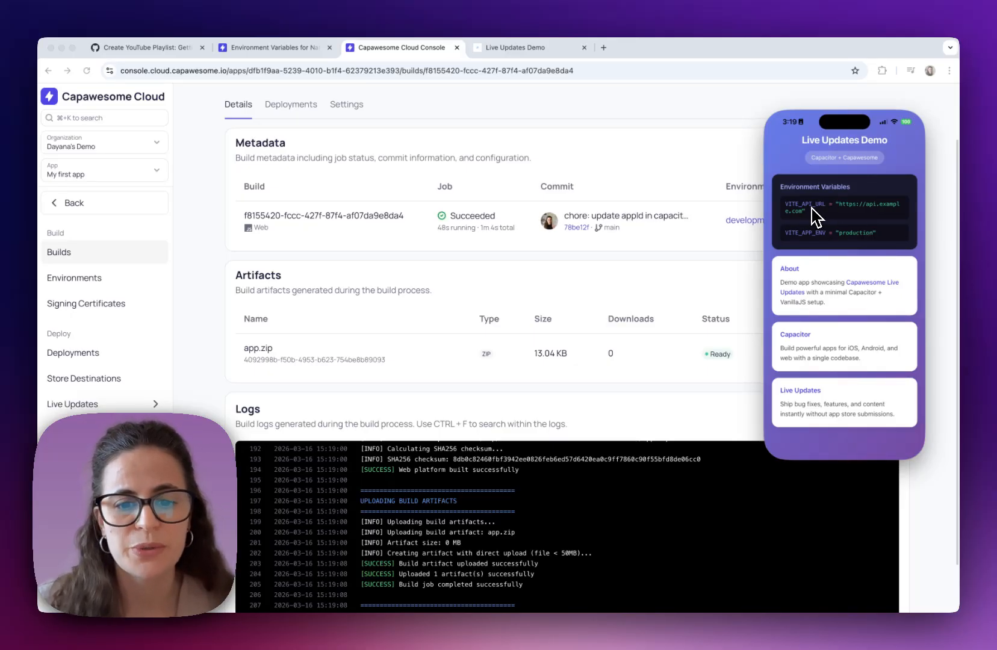
- Examine the build #18 logs for the secrets and variables set in the SETTING UP ENVIRONMENT section
scroll(545, 552, down, 2)
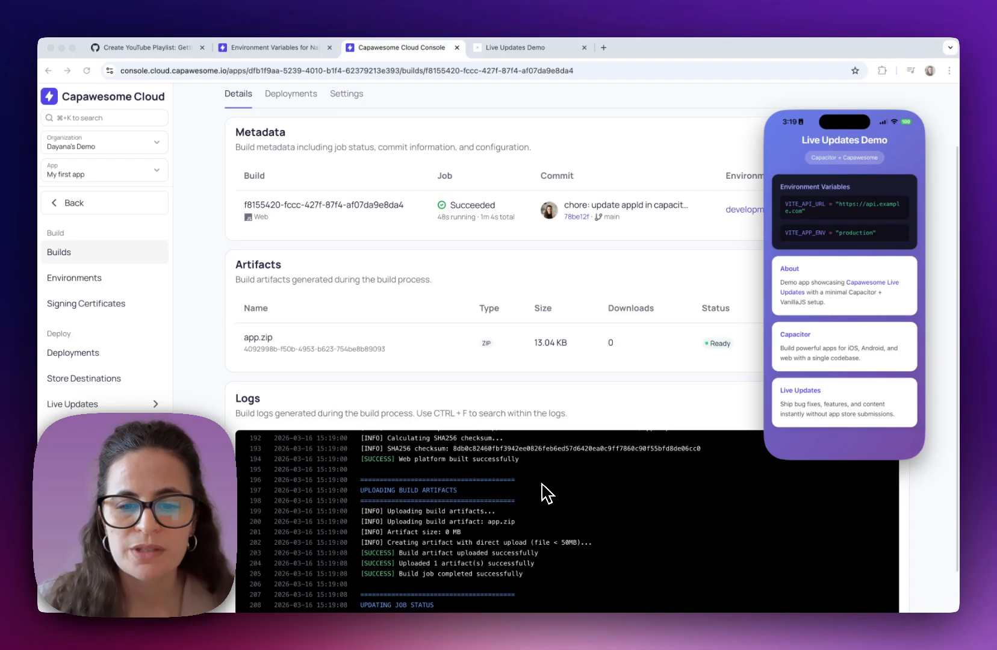
scroll(491, 514, up, 15)
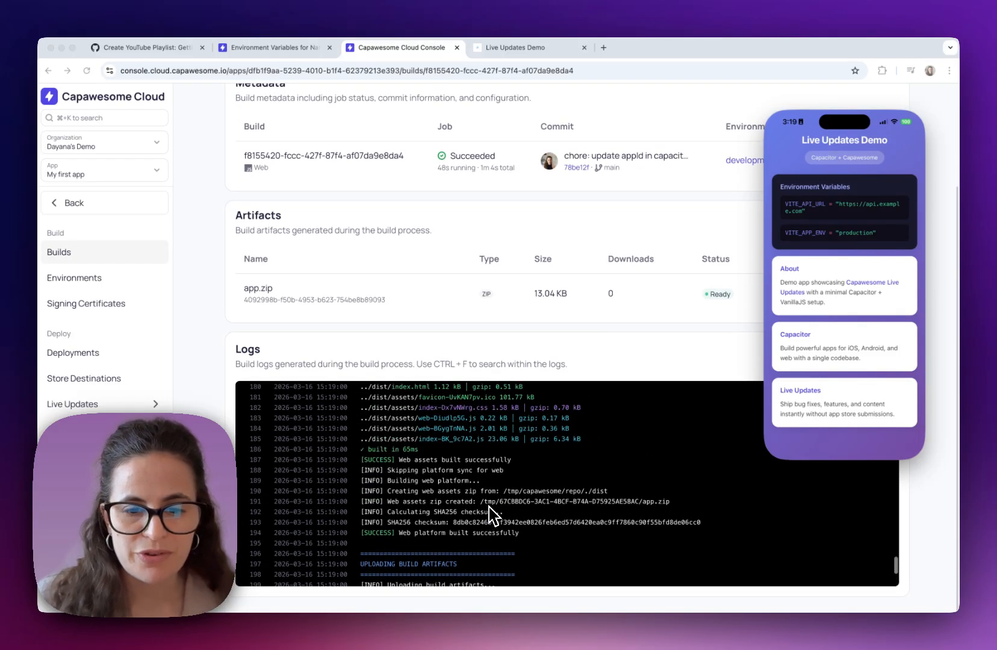
scroll(490, 514, up, 6)
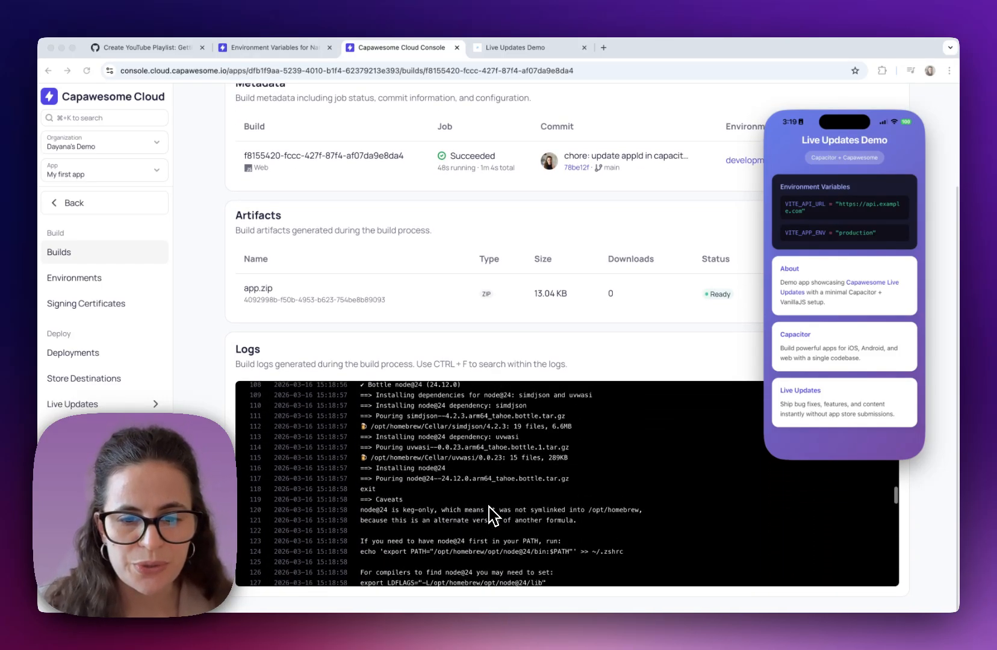
scroll(490, 515, up, 3)
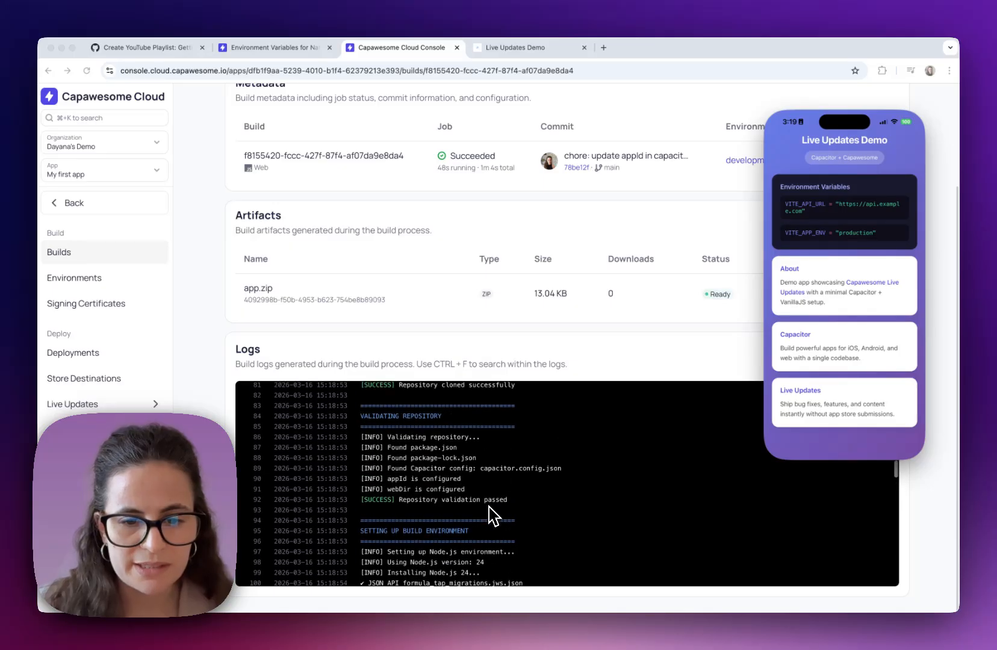
scroll(461, 516, down, 3)
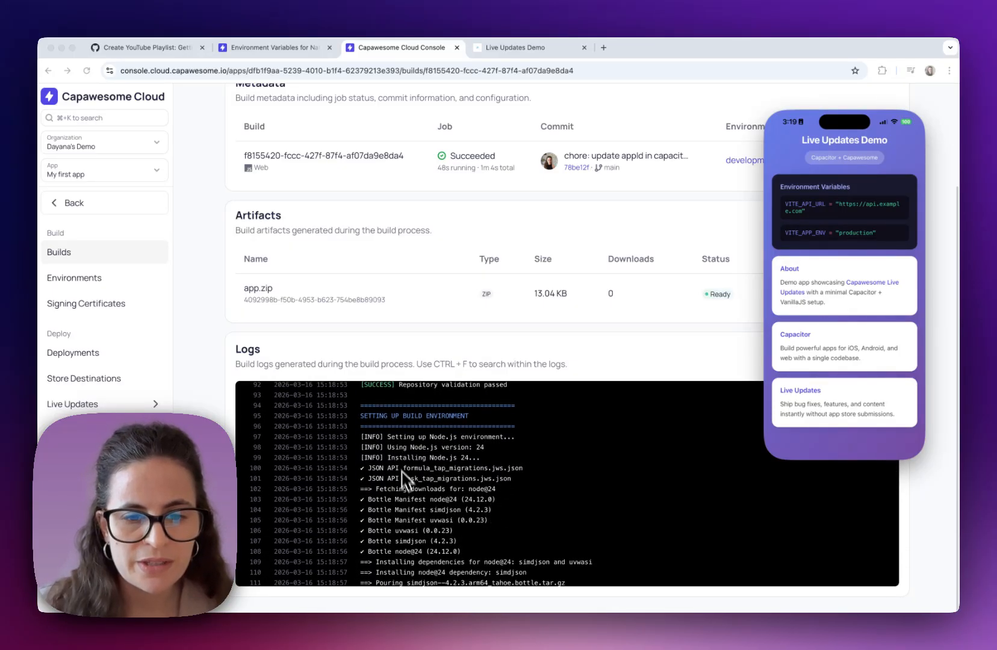
scroll(411, 501, up, 3)
scroll(408, 497, up, 4)
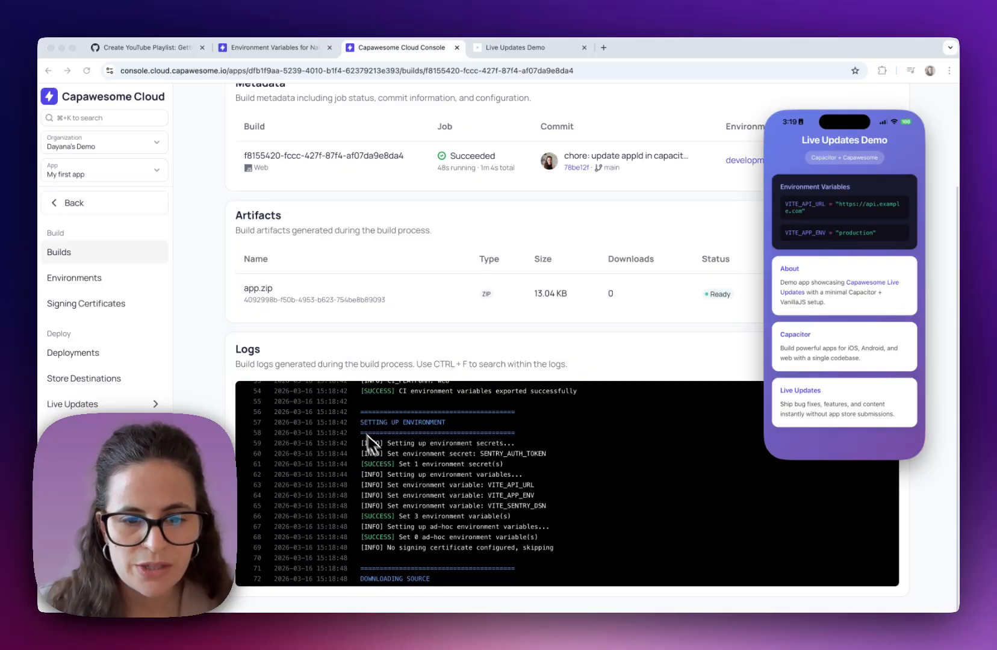
scroll(385, 458, down, 1)
click(391, 436)
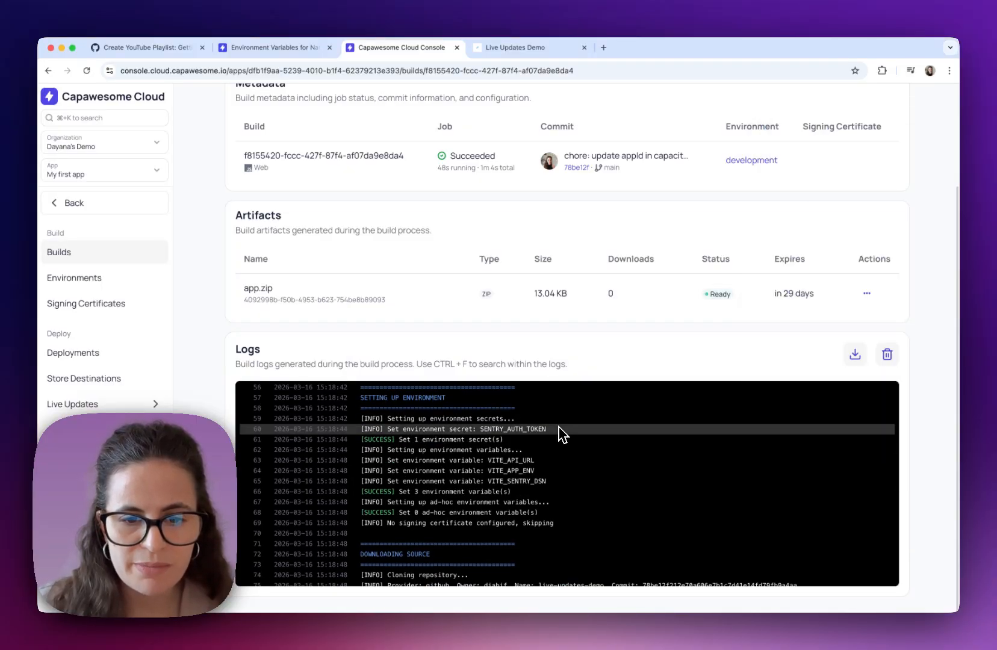
mouse_move(560, 434)
mouse_down()
mouse_move(476, 426)
mouse_move(562, 455)
mouse_up()
- Check which Node.js version the SETTING UP BUILD ENVIRONMENT section of the build #18 logs reports
scroll(479, 429, down, 1)
scroll(565, 467, down, 6)
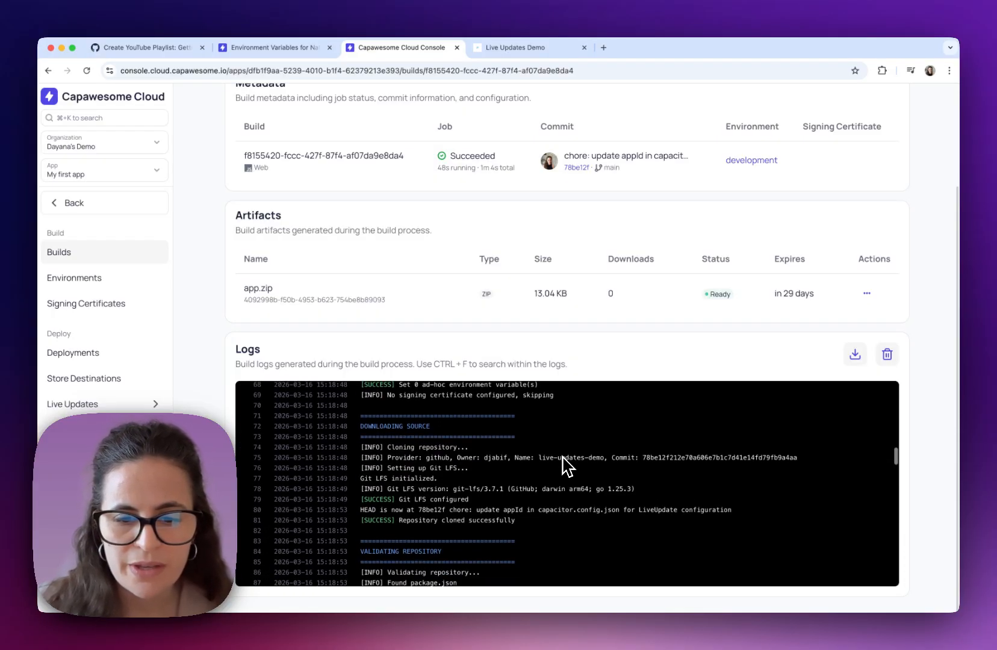
scroll(566, 466, down, 3)
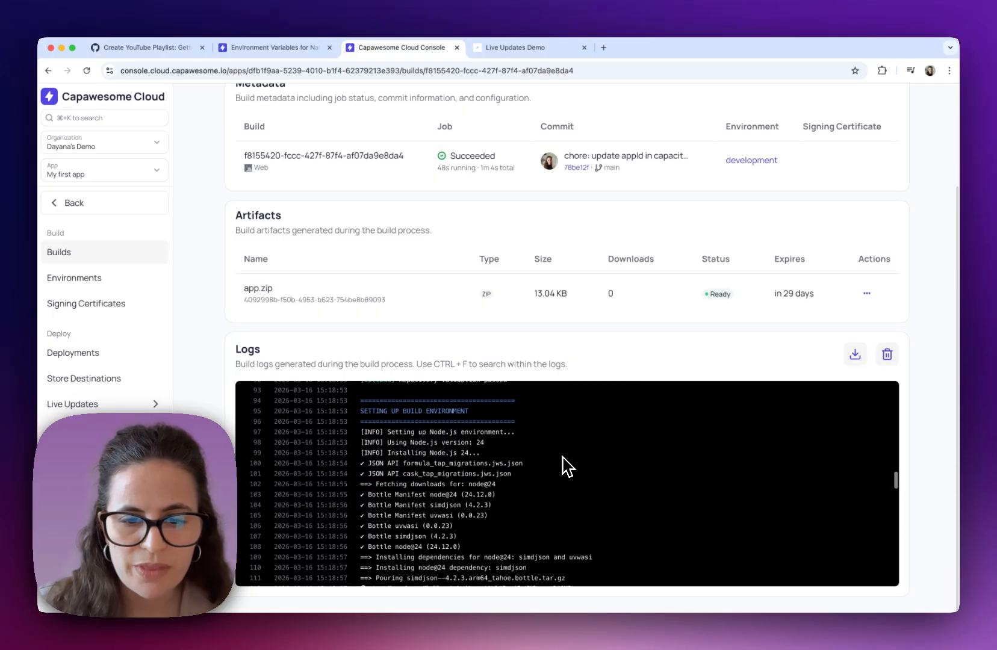
drag(418, 435, 522, 434)
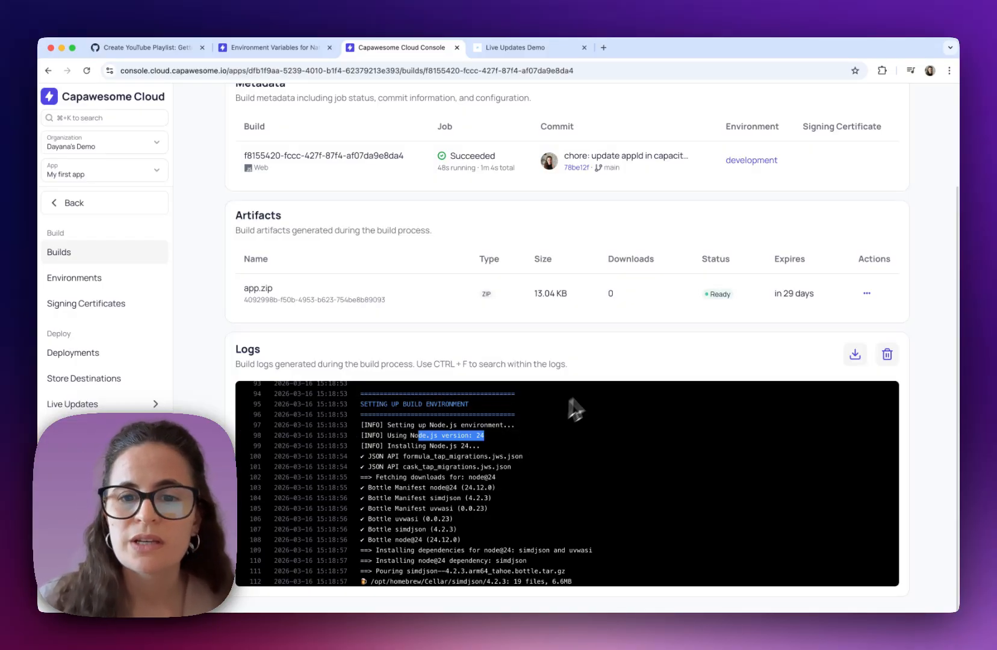
- Deploy build #18 to the default channel and install the new update in the Live Updates Demo app on the mirrored phone
scroll(596, 391, up, 3)
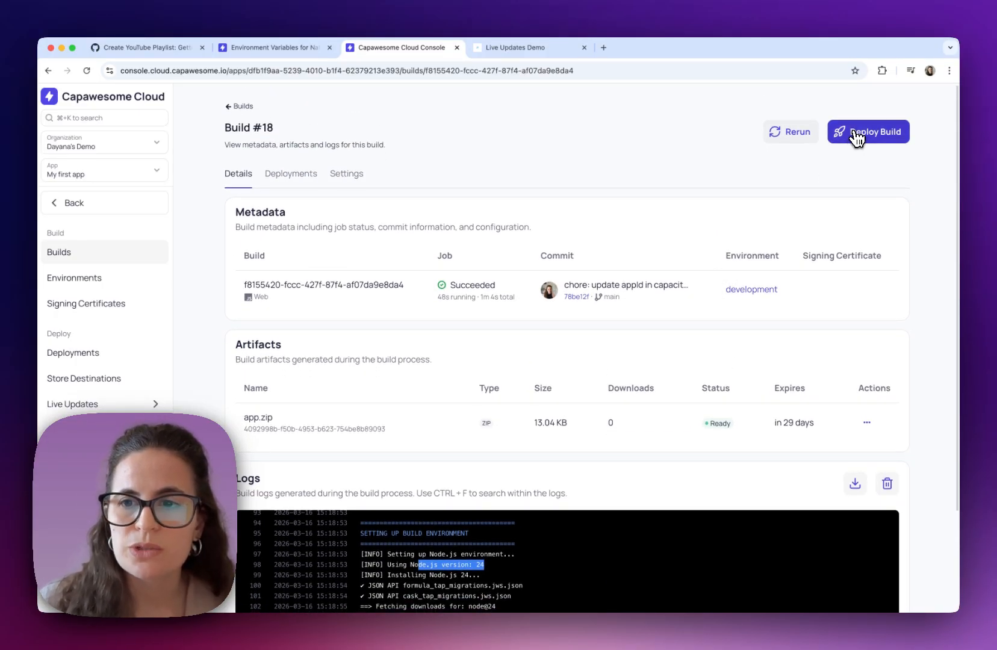
click(855, 138)
click(450, 352)
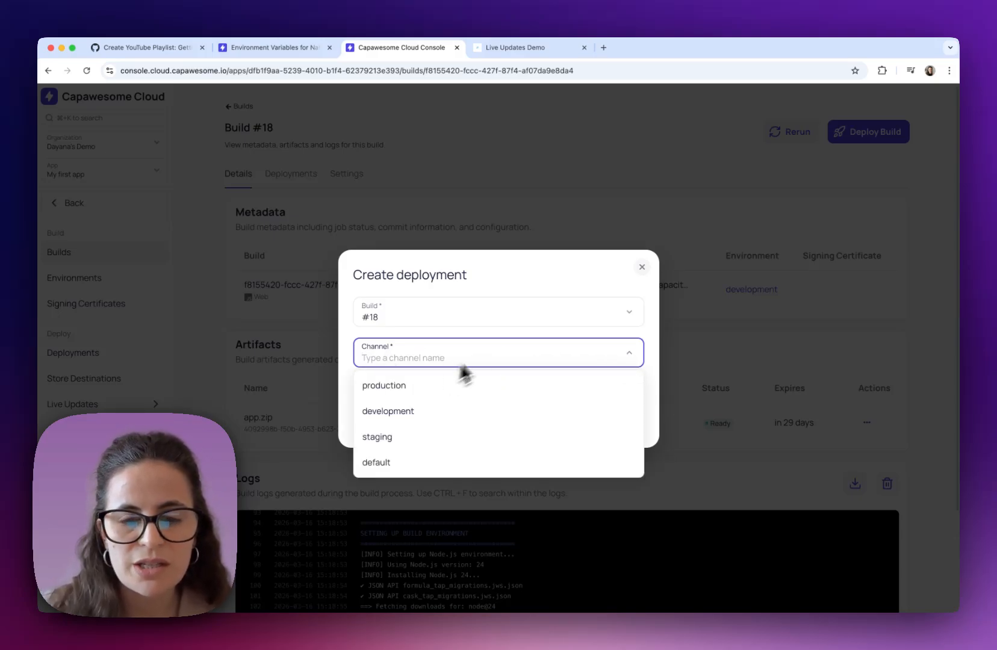
click(401, 470)
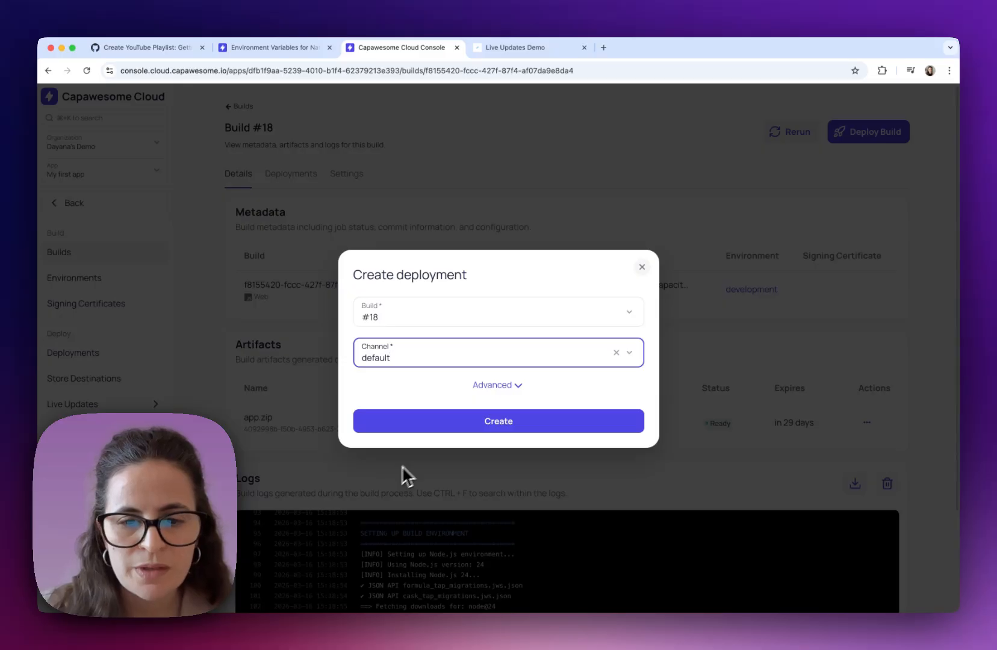
click(473, 424)
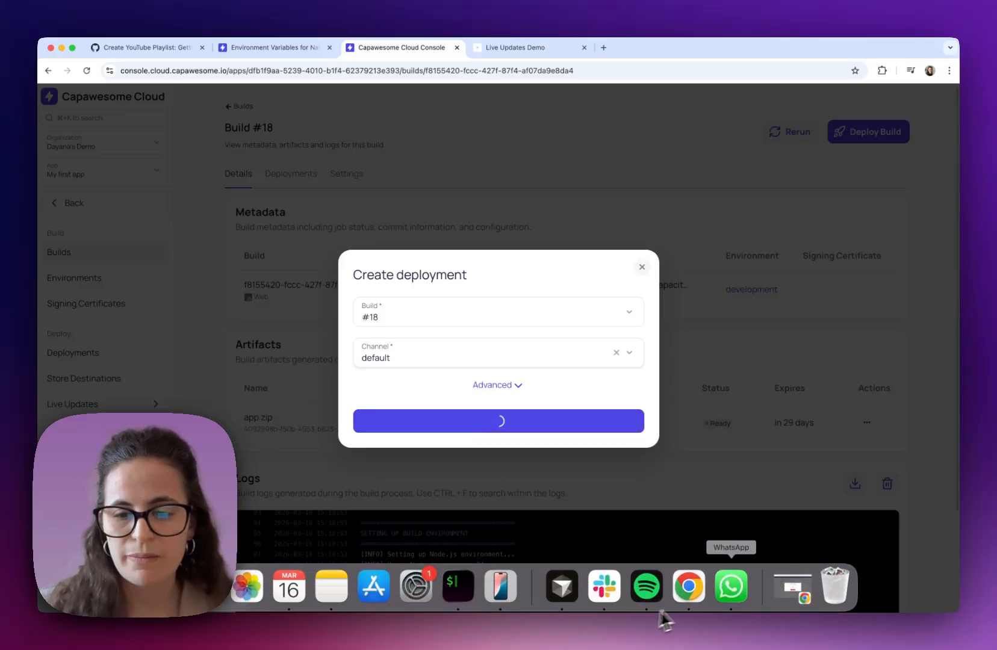
click(510, 600)
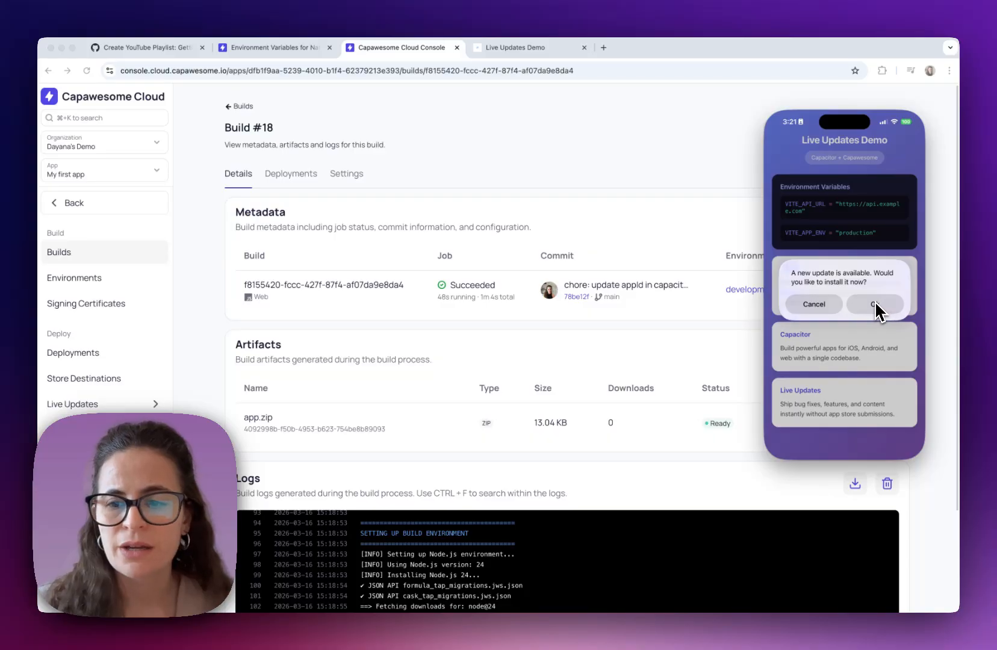
click(874, 302)
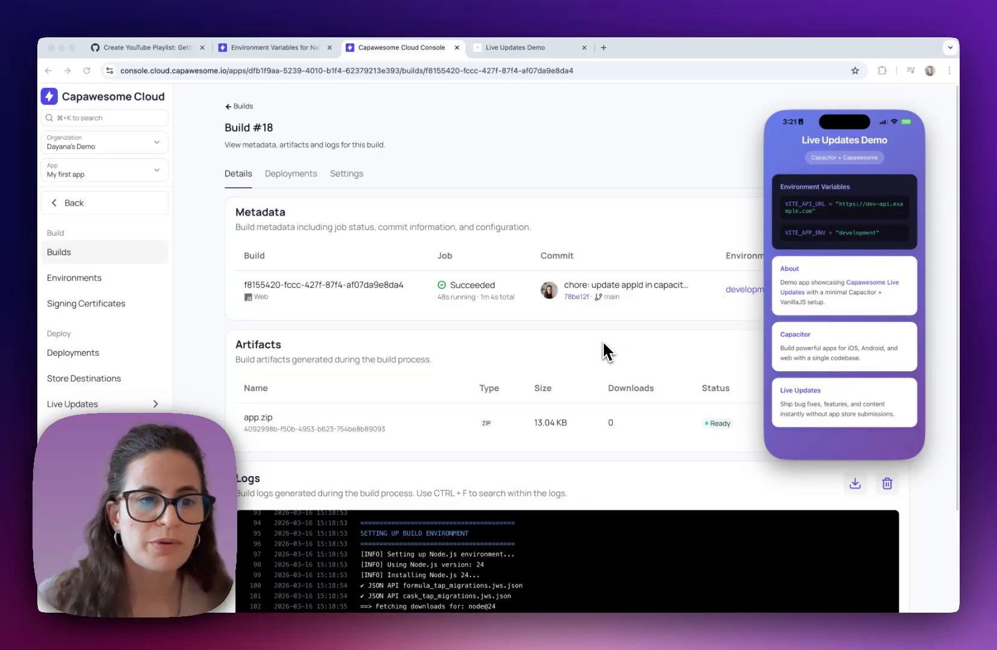
- Start another build from Git reference main for the Web platform with the macos-tahoe stack and the production environment
click(120, 260)
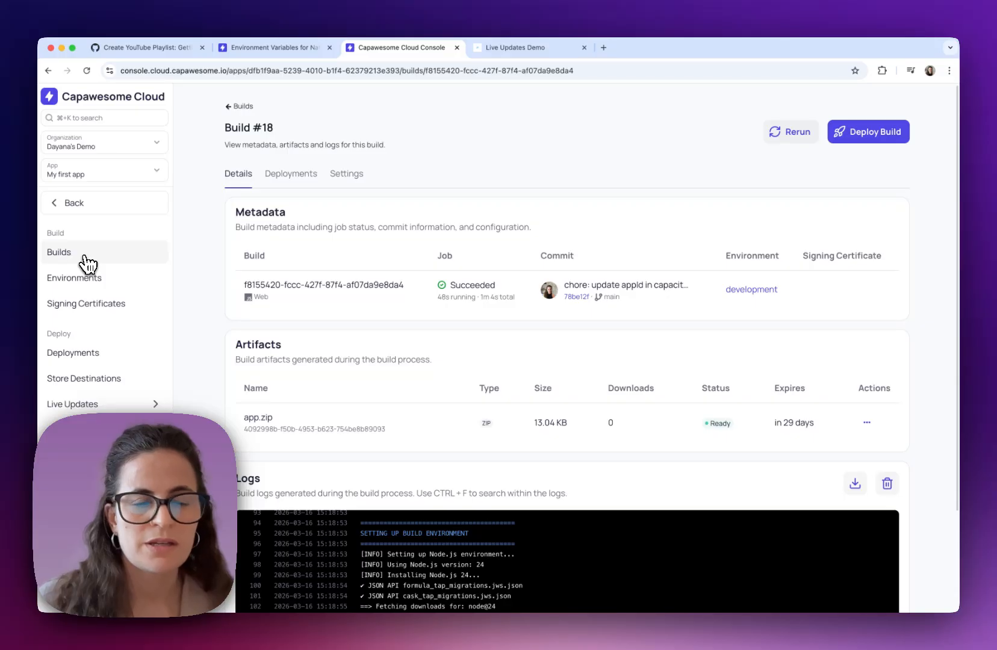
click(86, 258)
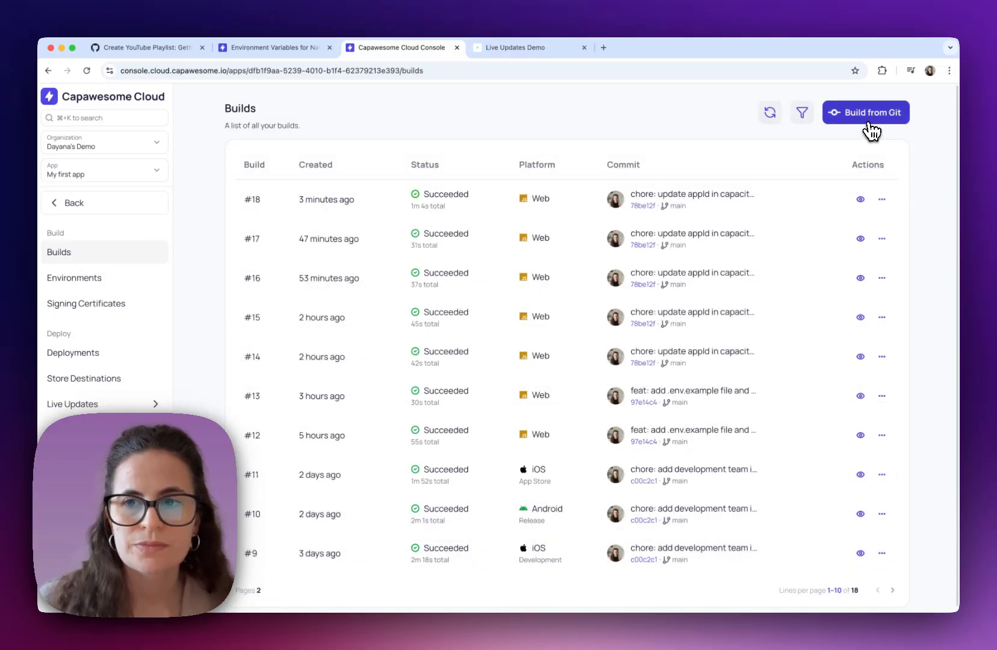
click(869, 130)
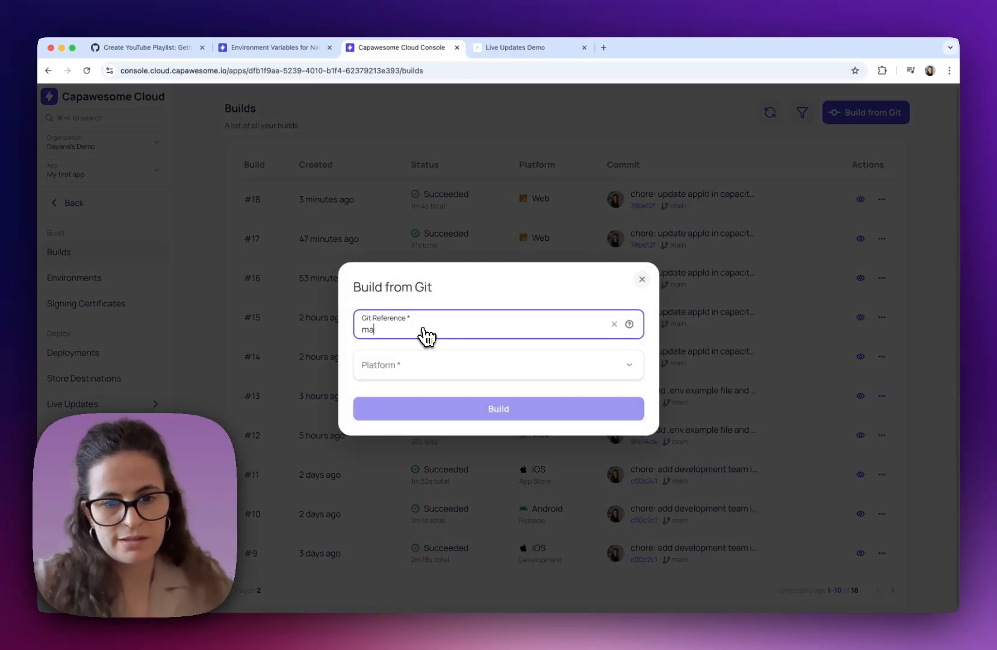
text(main)
click(392, 368)
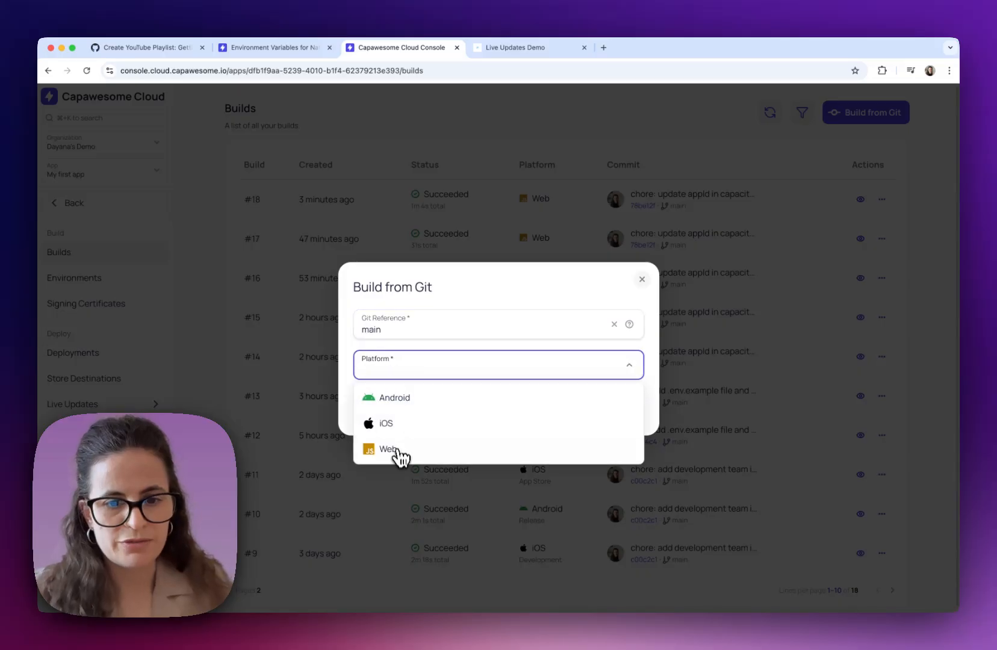
click(398, 453)
click(414, 369)
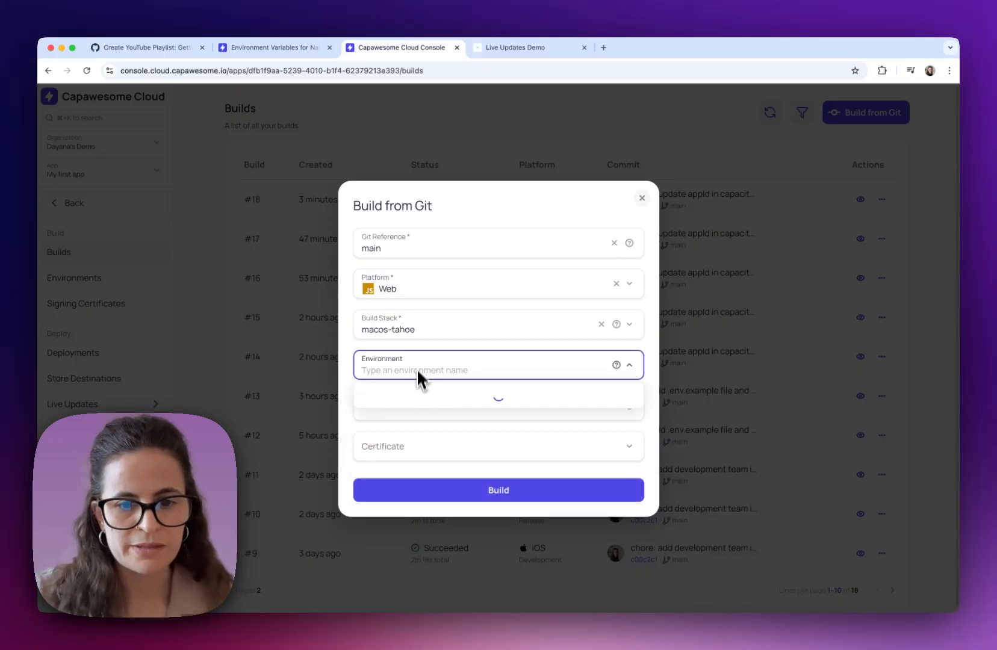
click(405, 447)
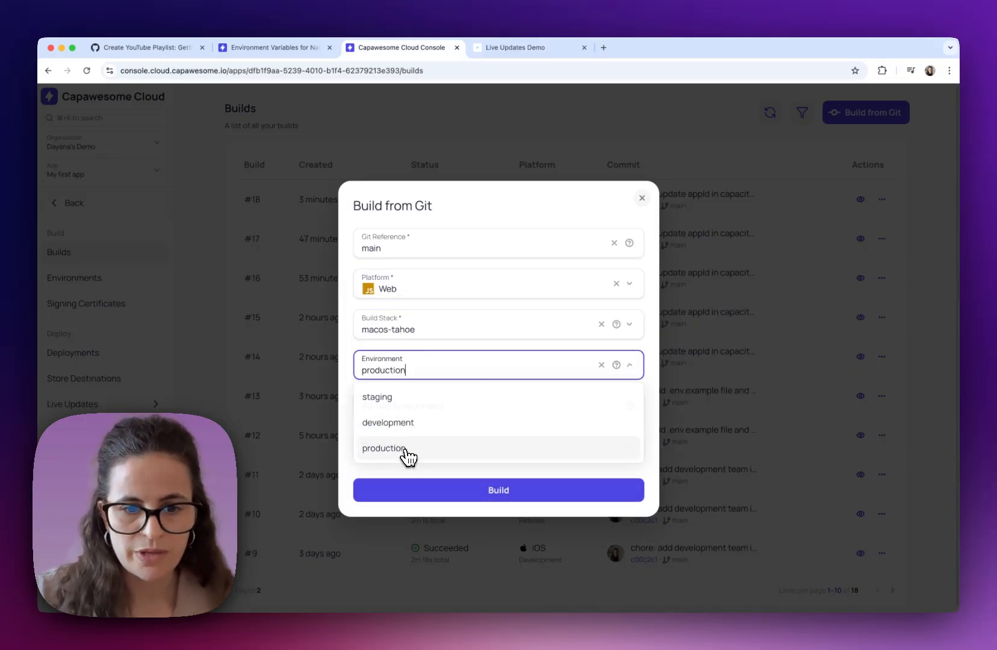
click(436, 491)
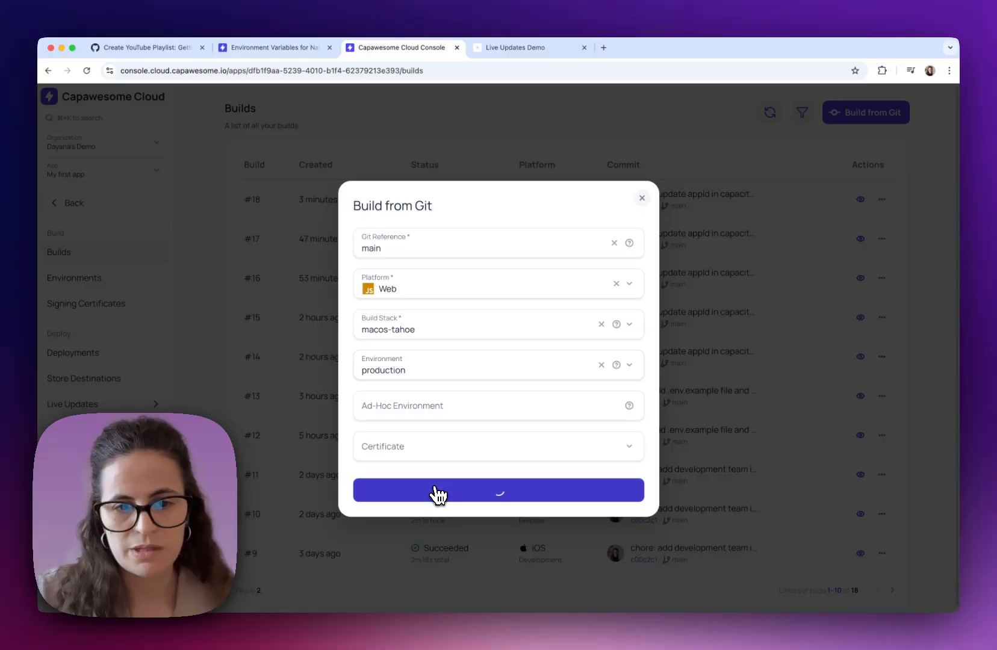
- Examine the build #19 logs for the NODE_VERSION variable and the Node.js version used for the build
scroll(418, 506, down, 3)
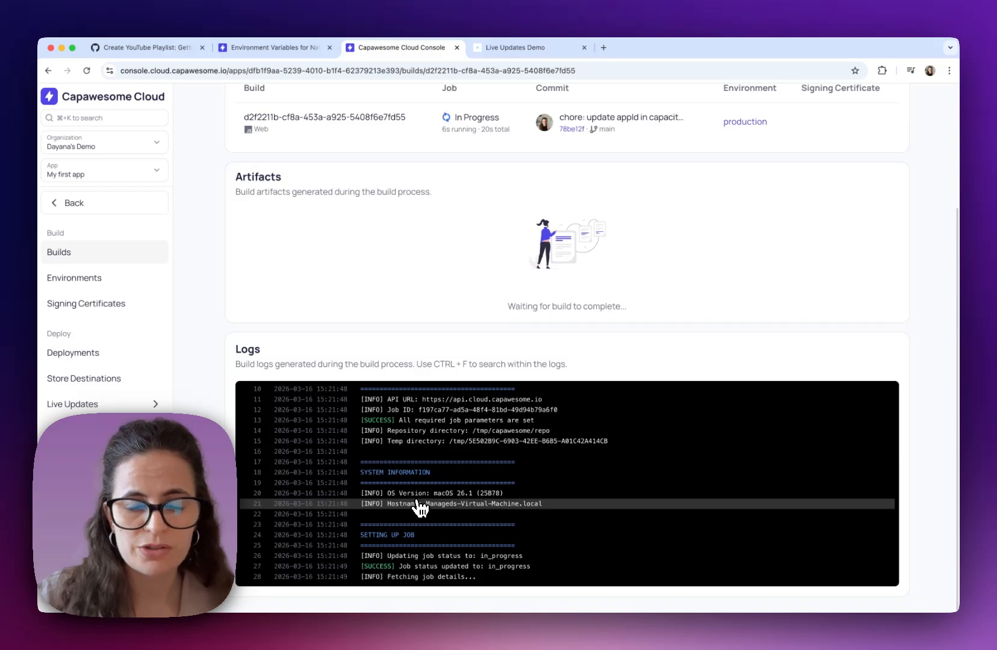
scroll(420, 509, up, 5)
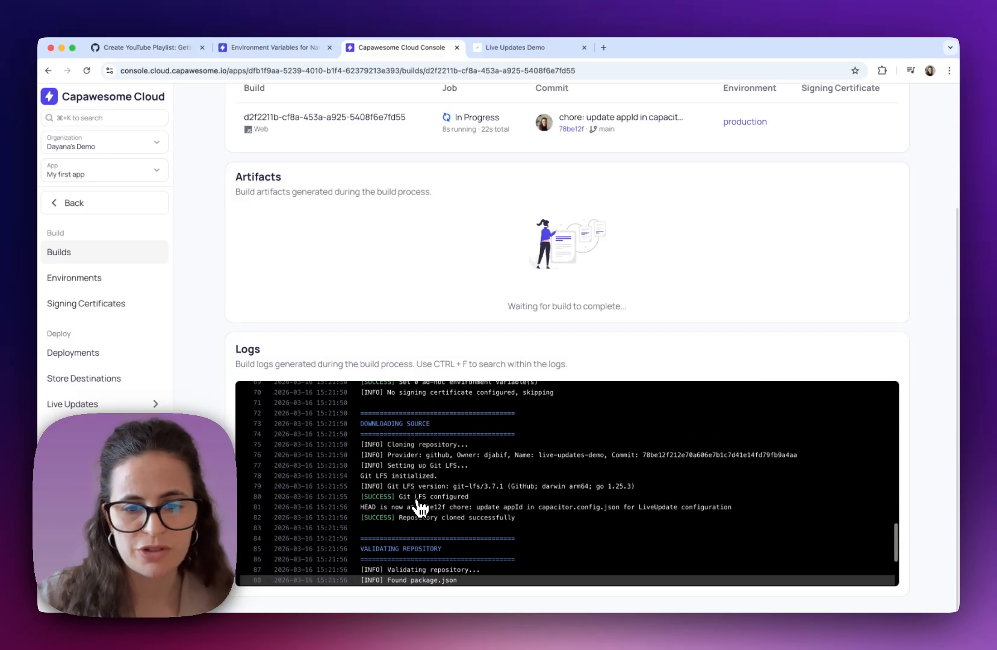
scroll(415, 507, up, 2)
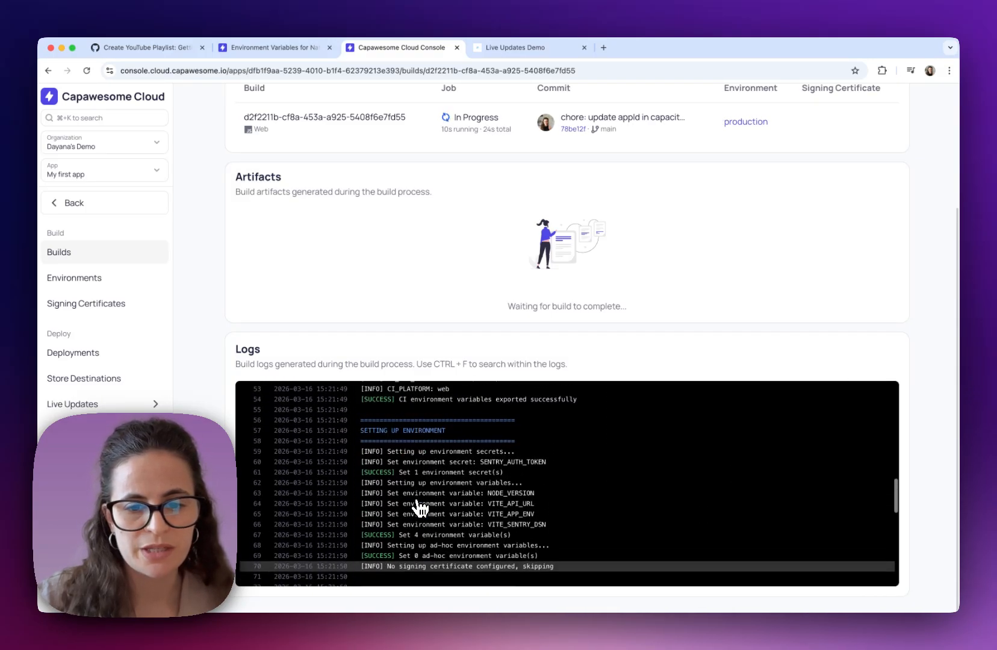
drag(491, 446, 519, 449)
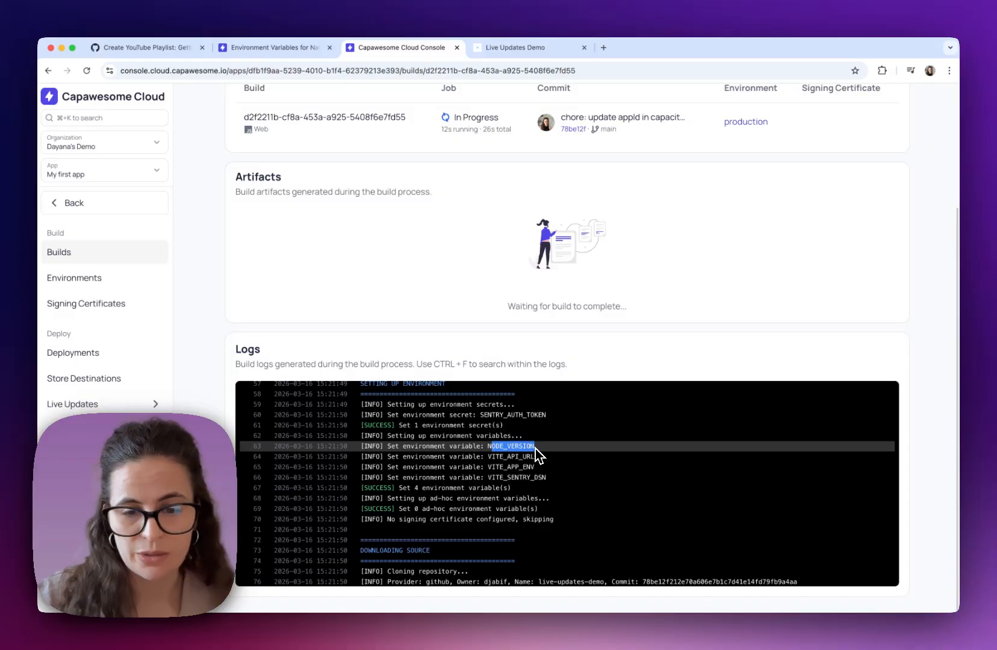
scroll(535, 457, down, 10)
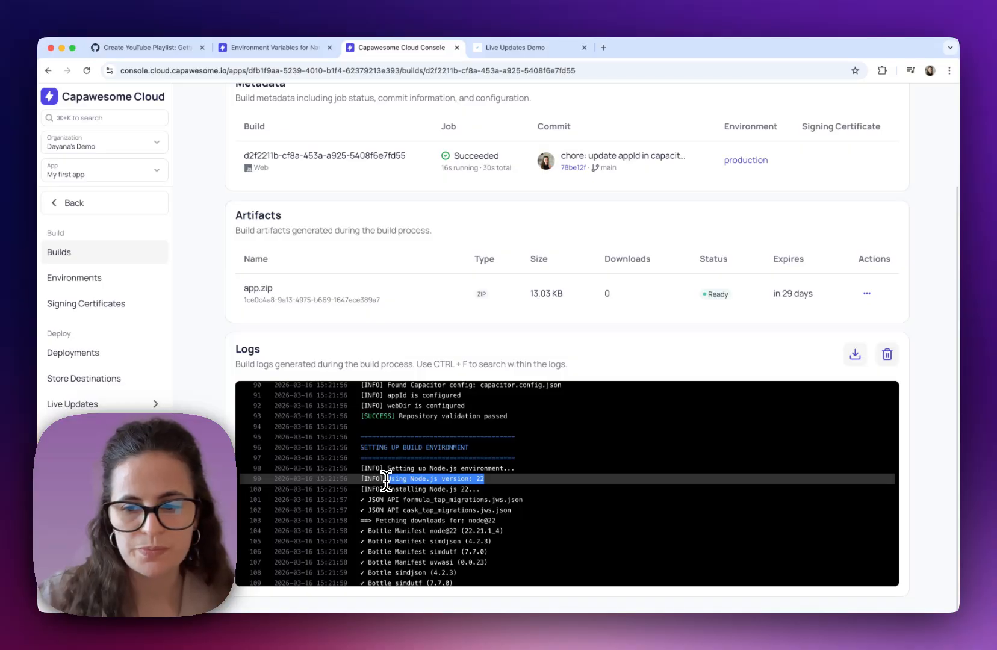
scroll(398, 476, down, 20)
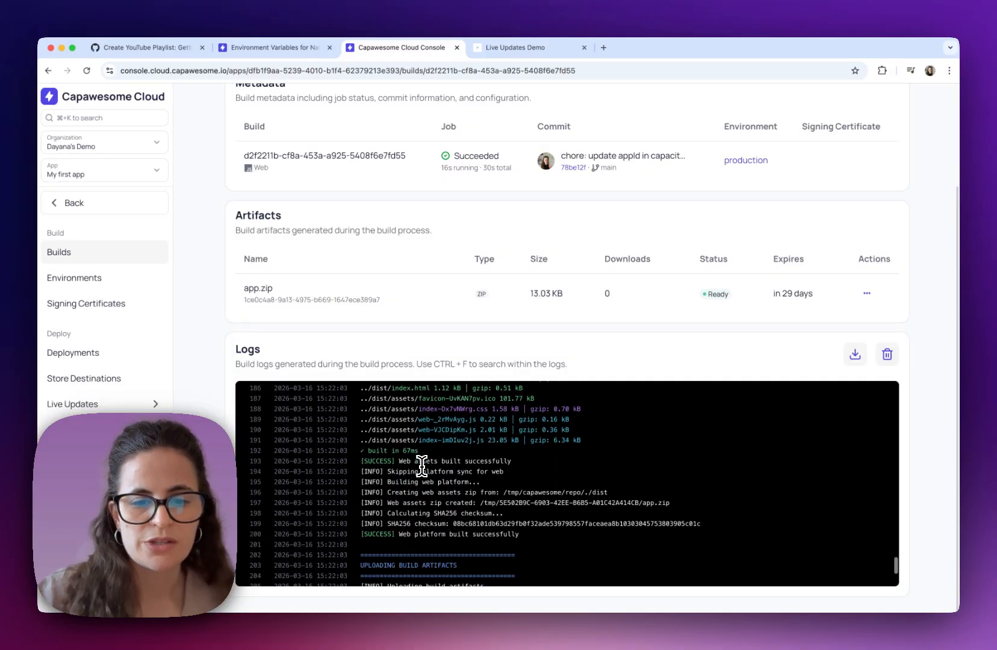
scroll(421, 465, down, 5)
- Deploy build #19 to the default channel and install the offered update in the Live Updates Demo app on the mirrored phone
scroll(432, 311, up, 3)
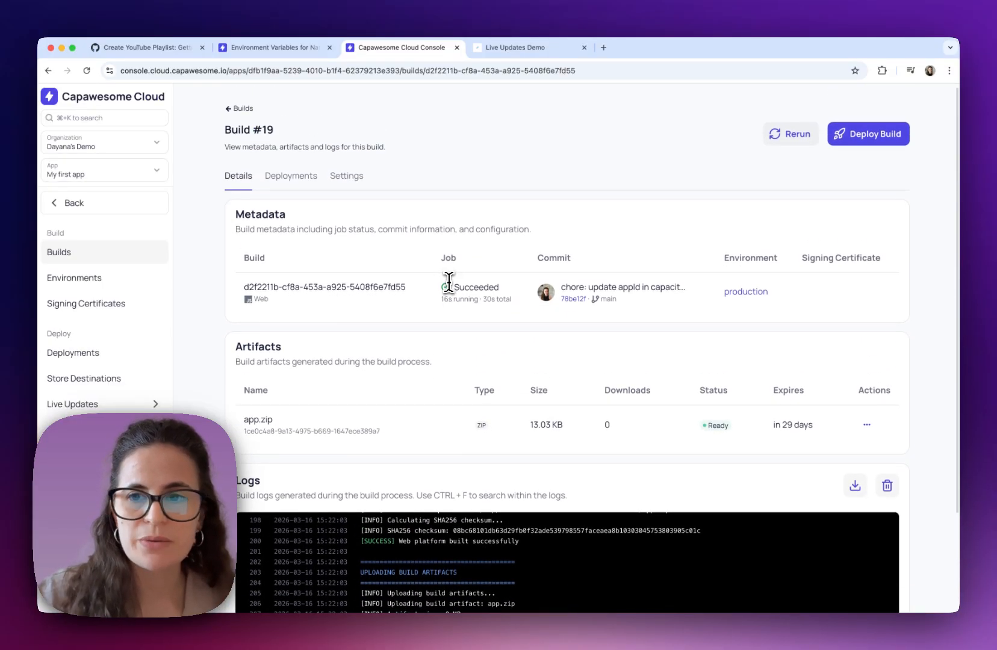
click(866, 137)
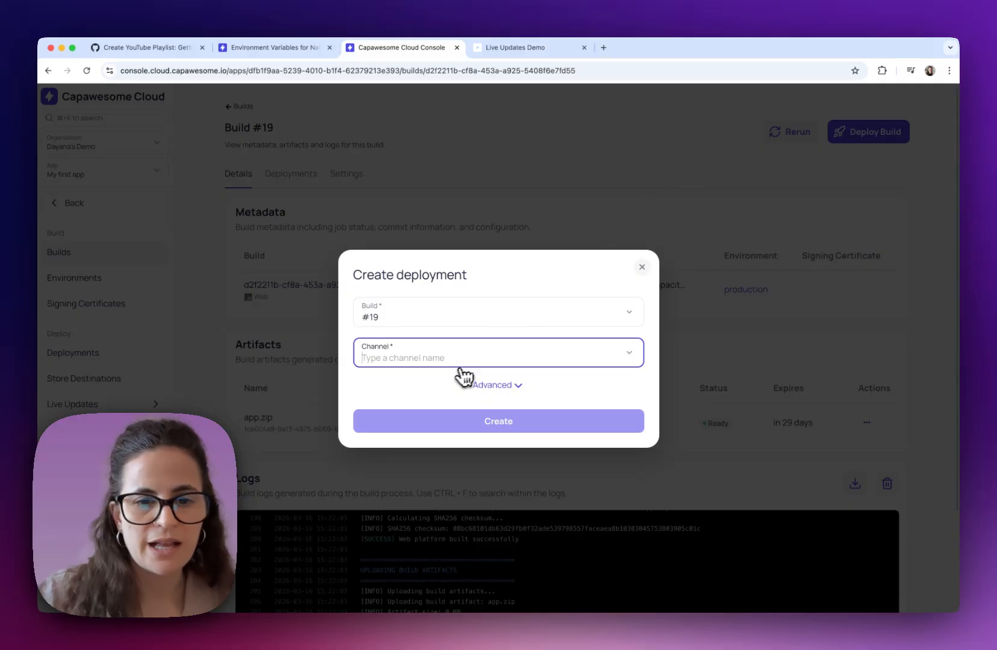
click(630, 354)
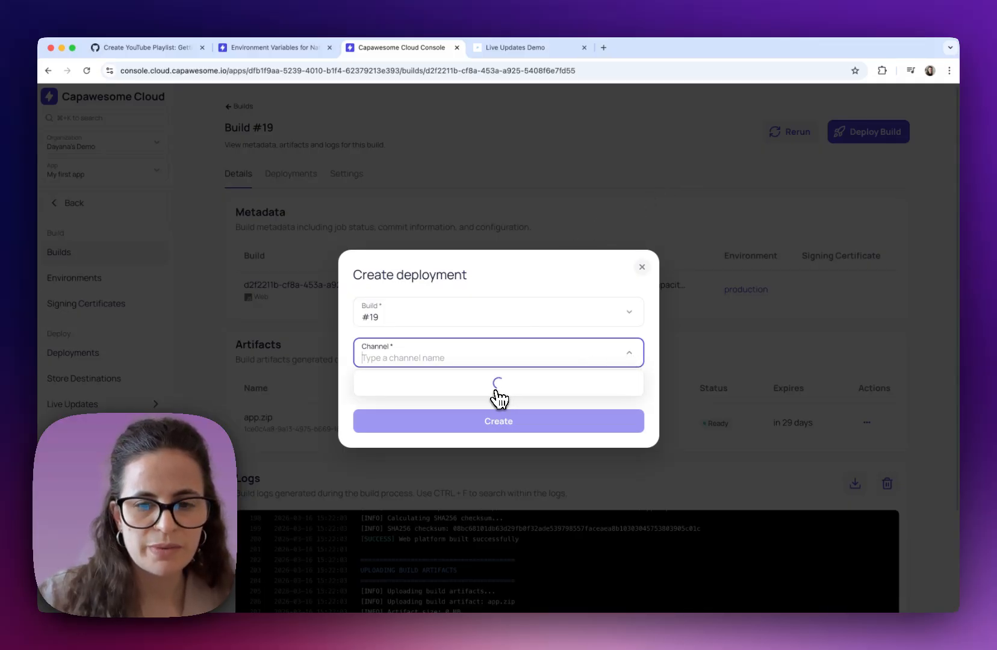
click(385, 465)
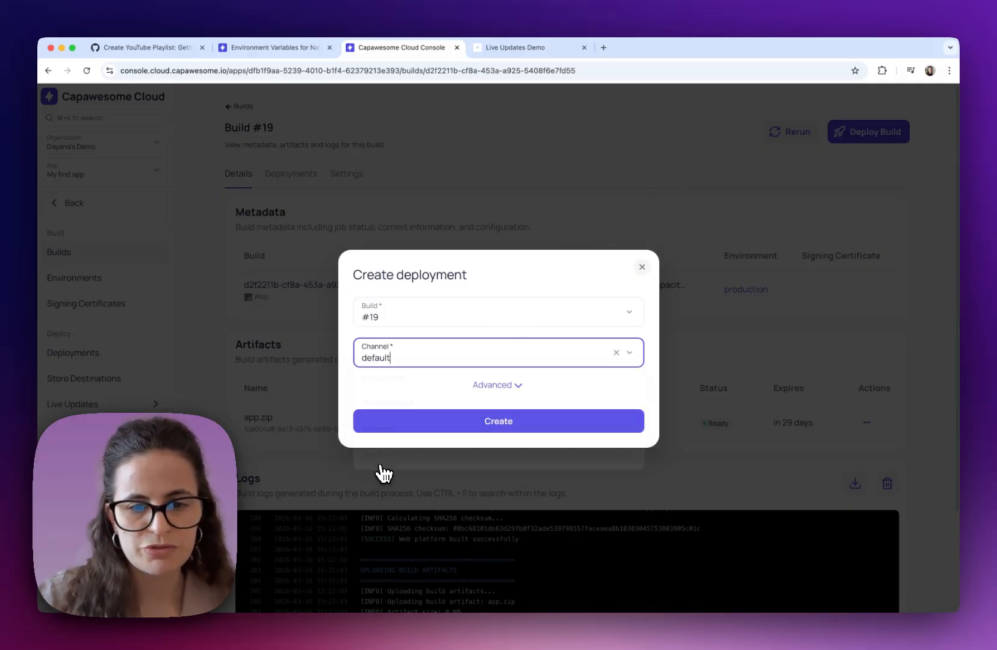
click(529, 425)
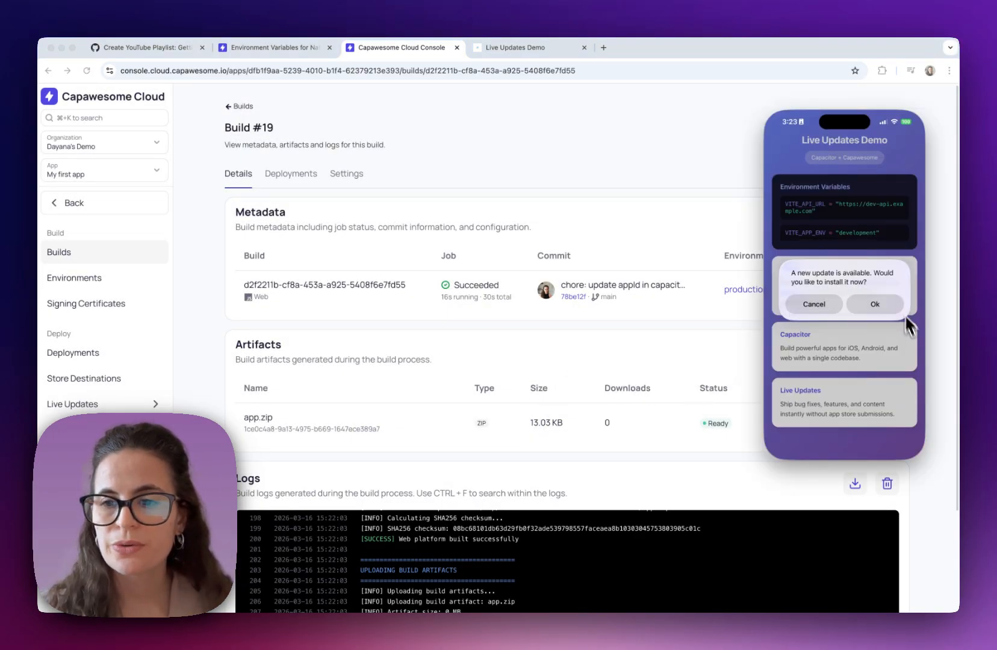
click(869, 305)
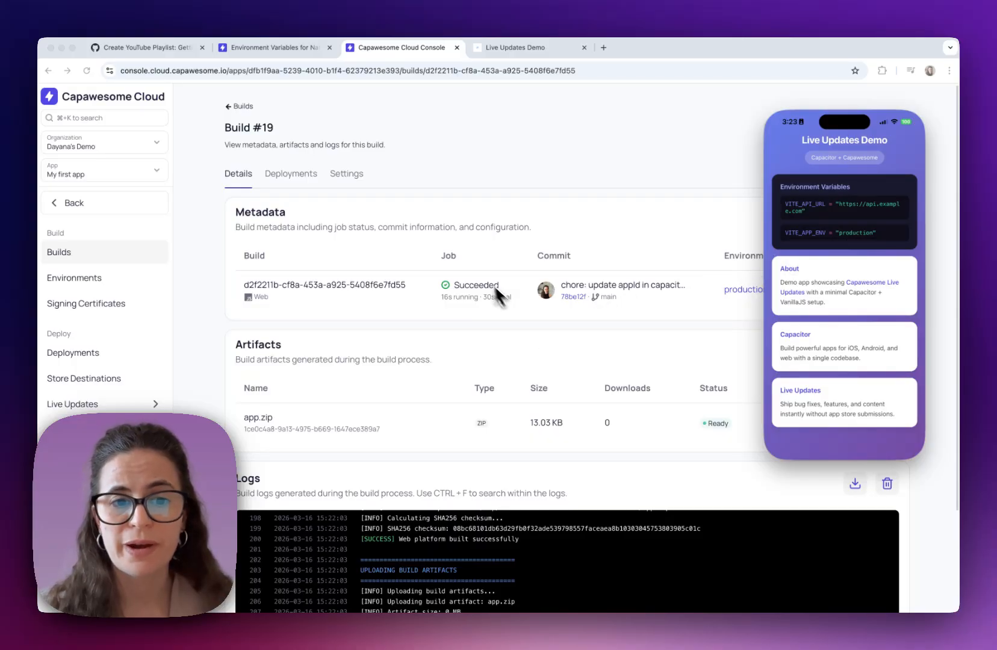
- Open the app's Environments list and view the actions available for the development environment
scroll(473, 277, down, 1)
scroll(470, 269, down, 3)
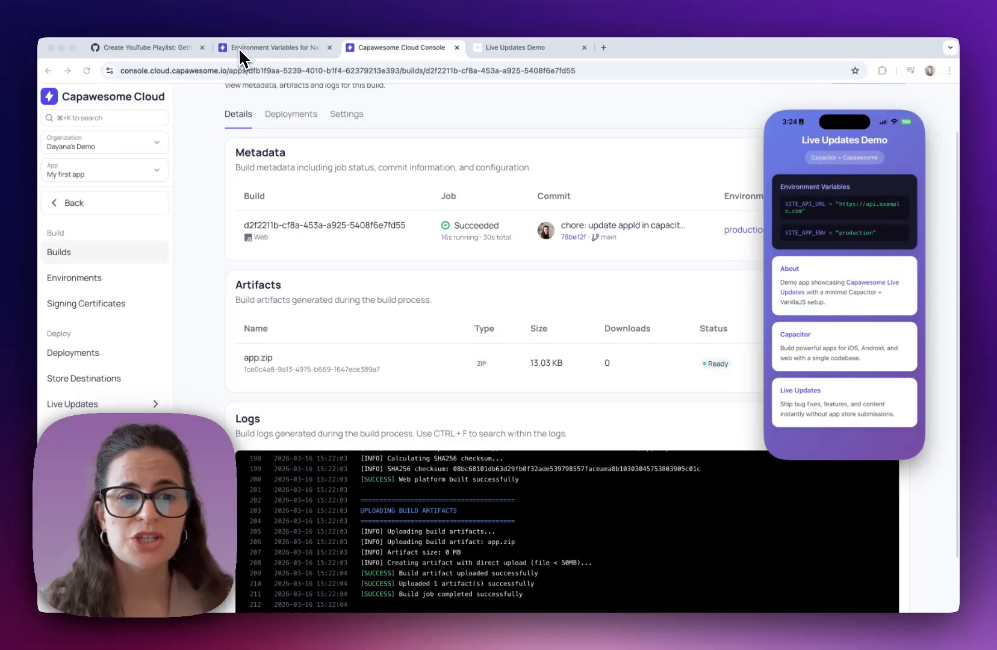
click(69, 284)
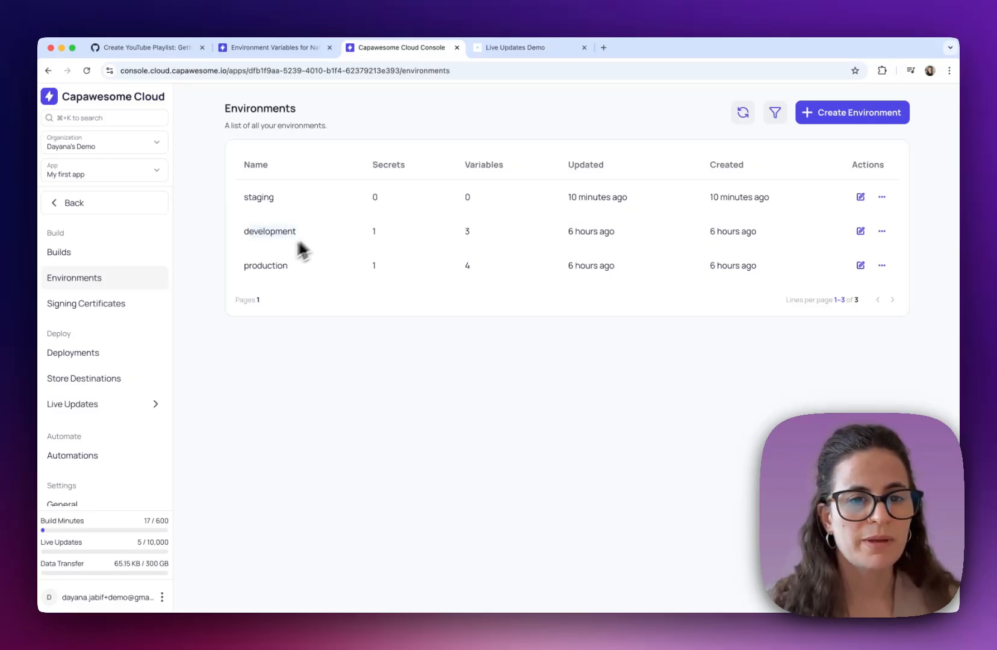
click(882, 232)
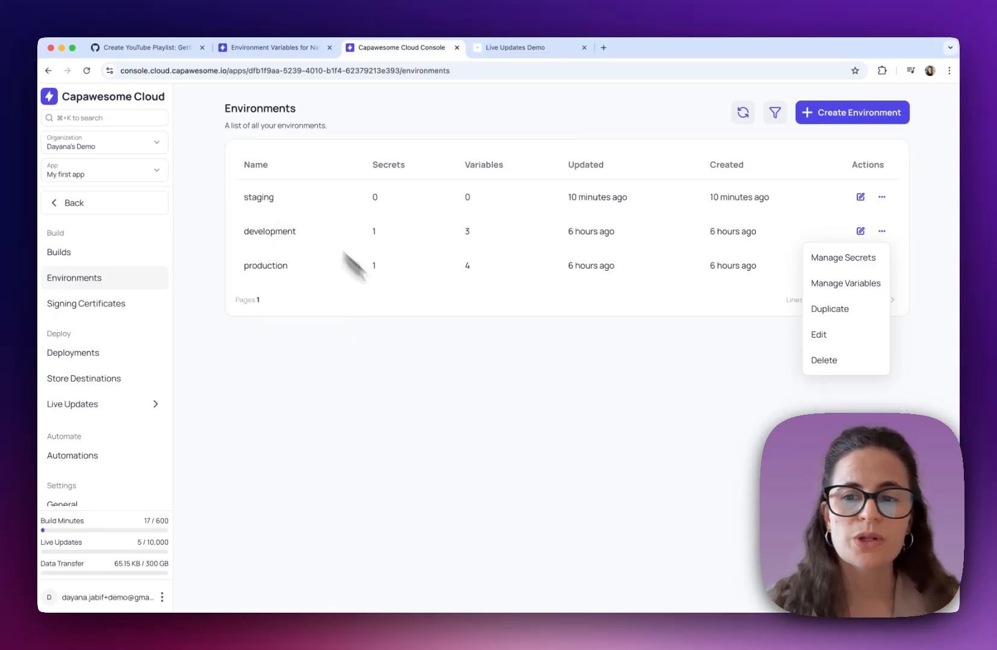
click(522, 410)
- Review the Reserved Environment section of the Environment Variables for Native Builds documentation and highlight the NODE_VERSION variable
click(278, 47)
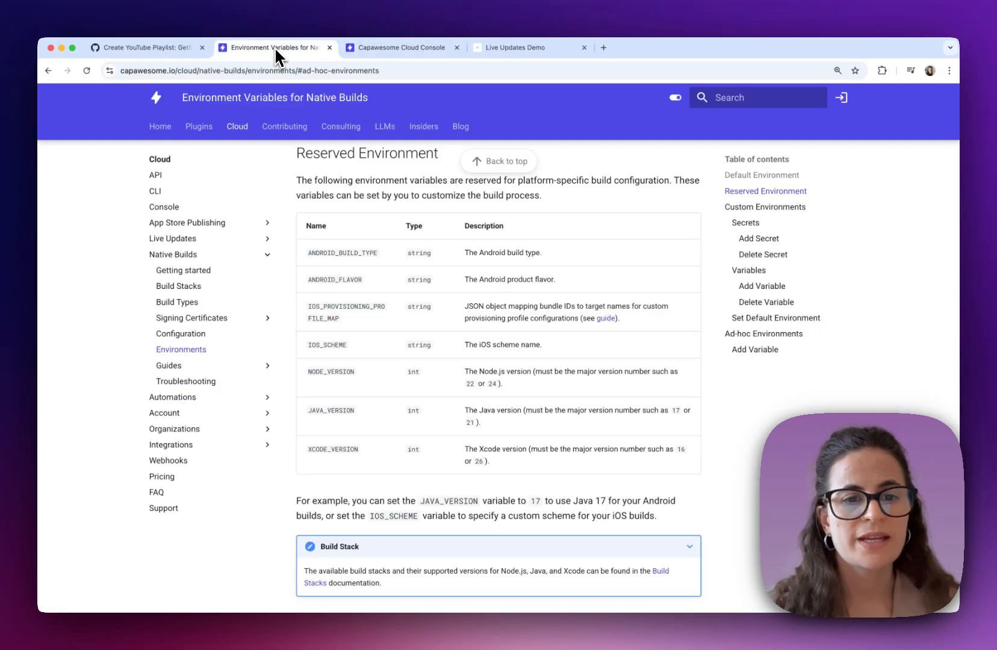
scroll(438, 231, up, 1)
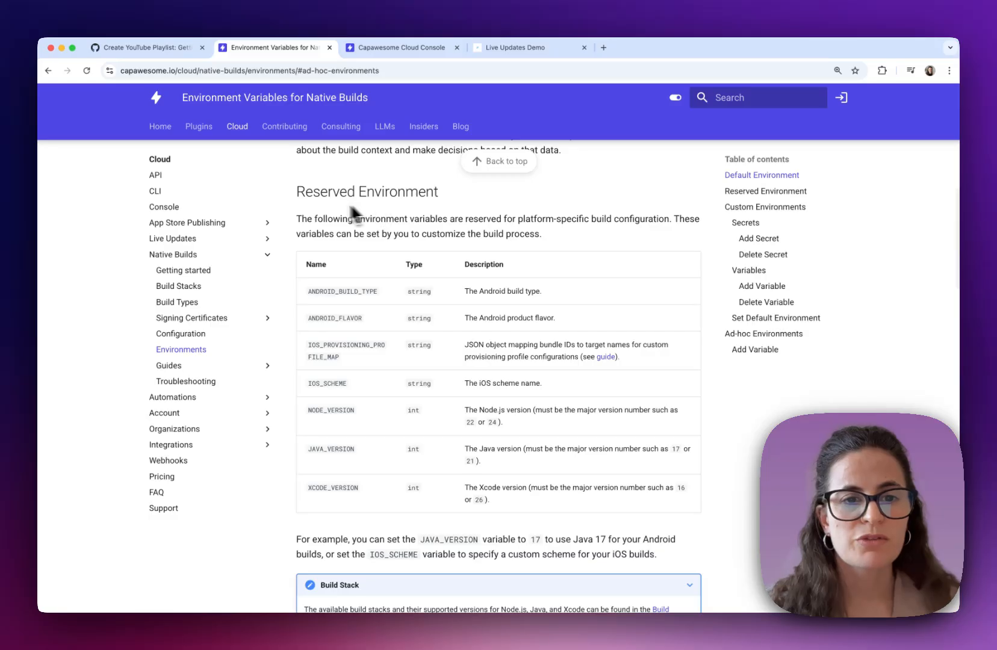
drag(296, 192, 413, 188)
click(413, 189)
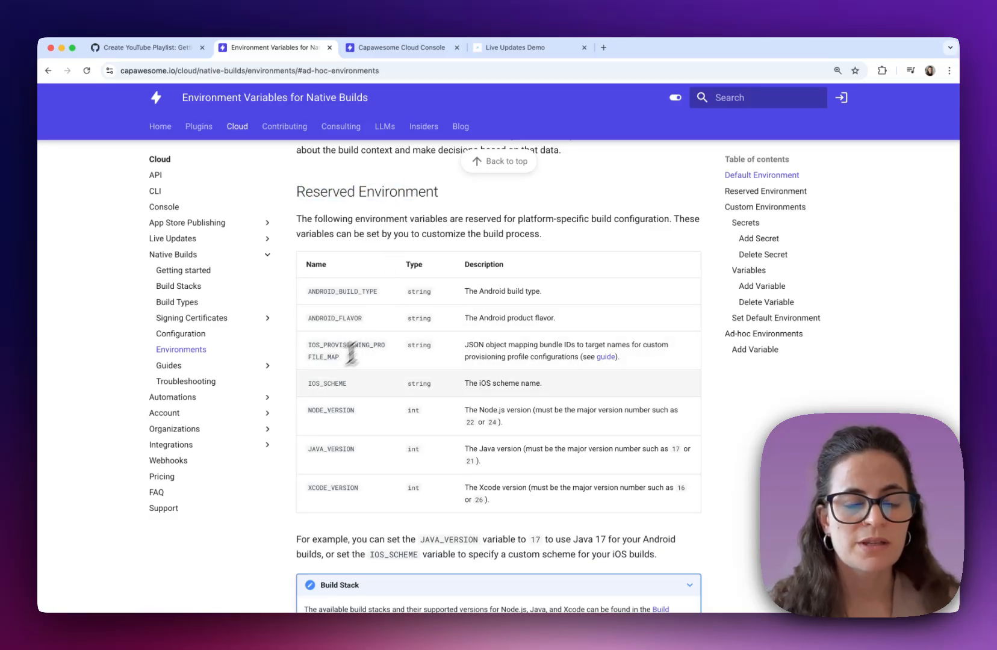
double_click(323, 410)
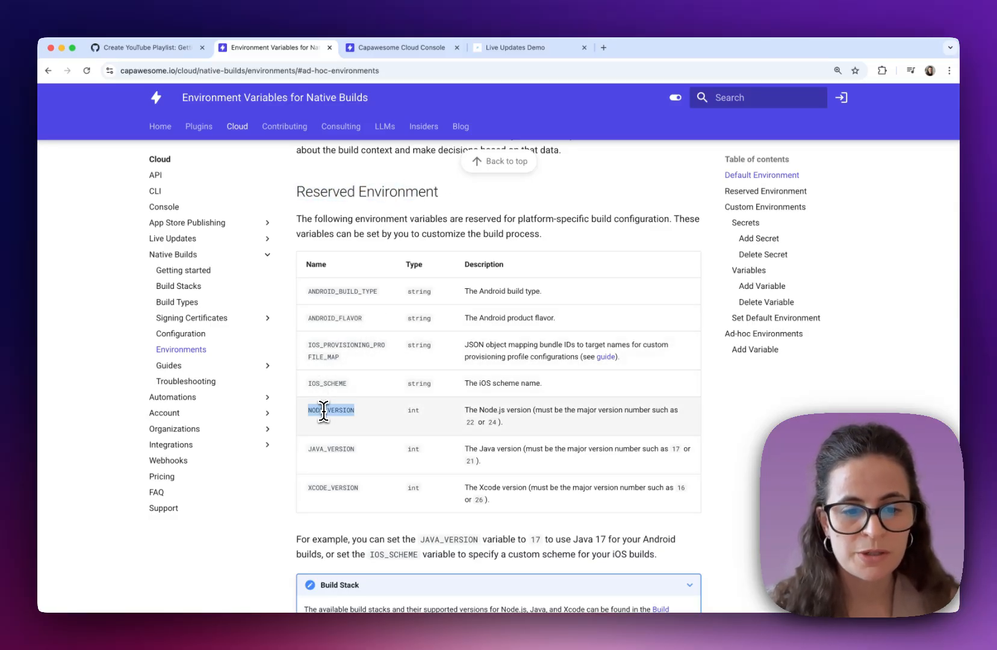